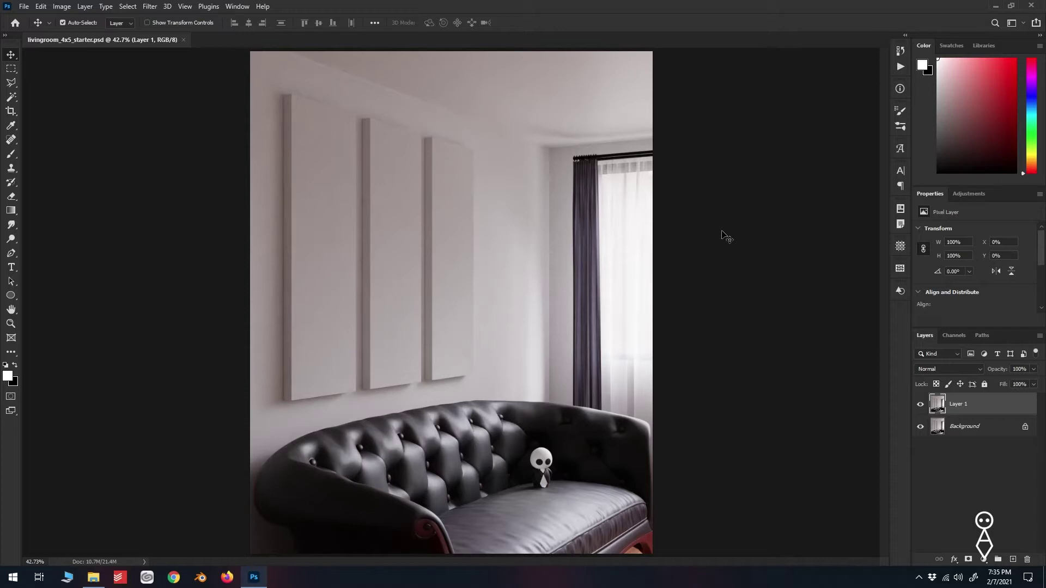
Step: Place thebos_foreground.png as an embedded layer at its current size and hide it
left_click(22, 7)
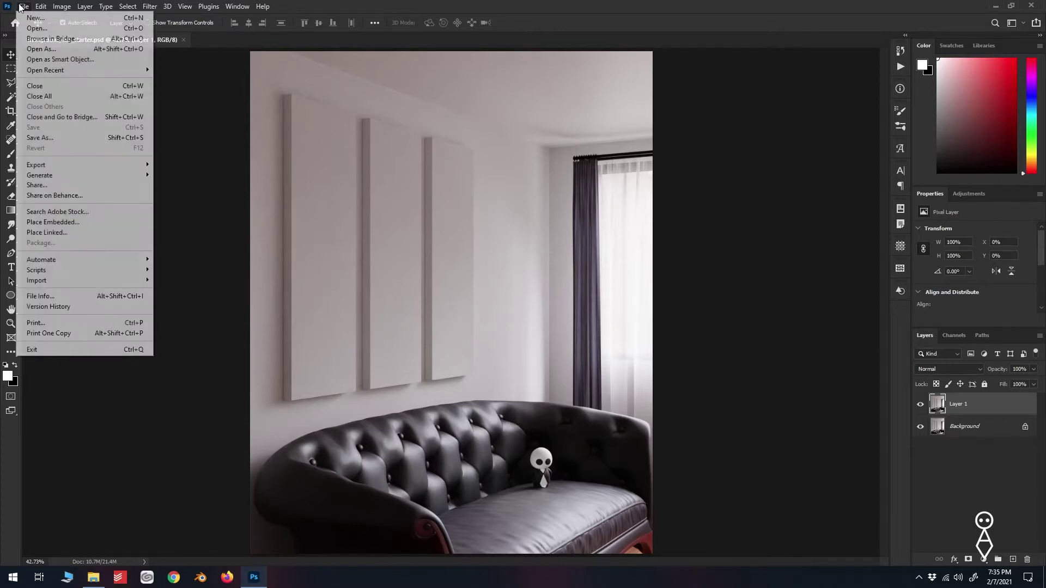
left_click(73, 223)
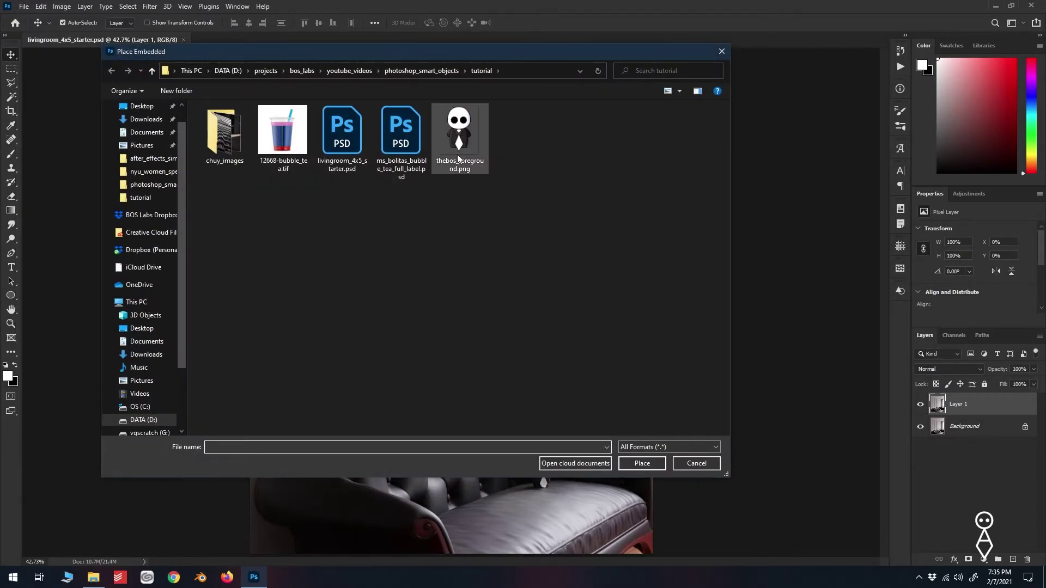
double_click(457, 158)
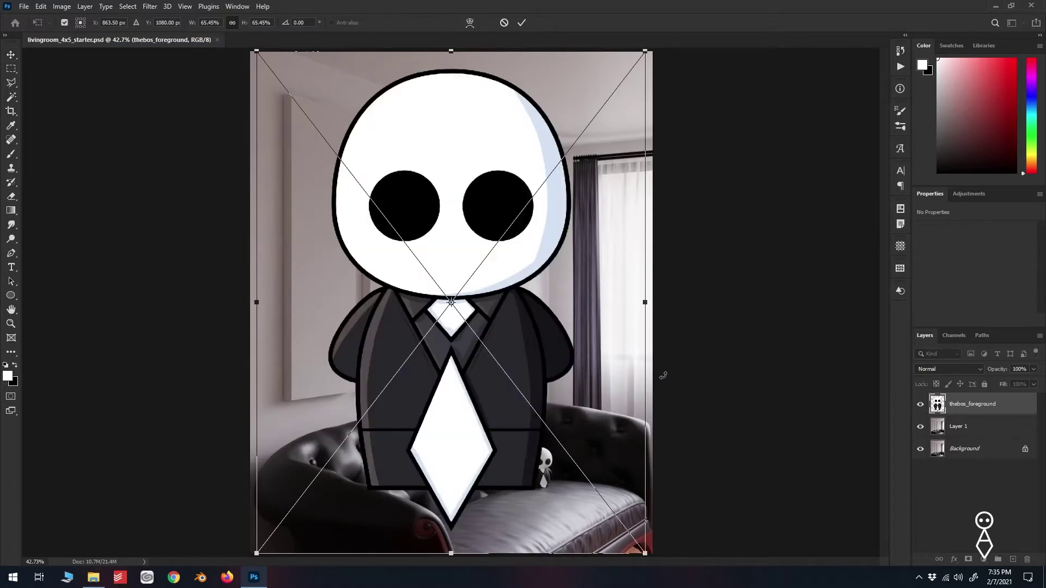
key("Return")
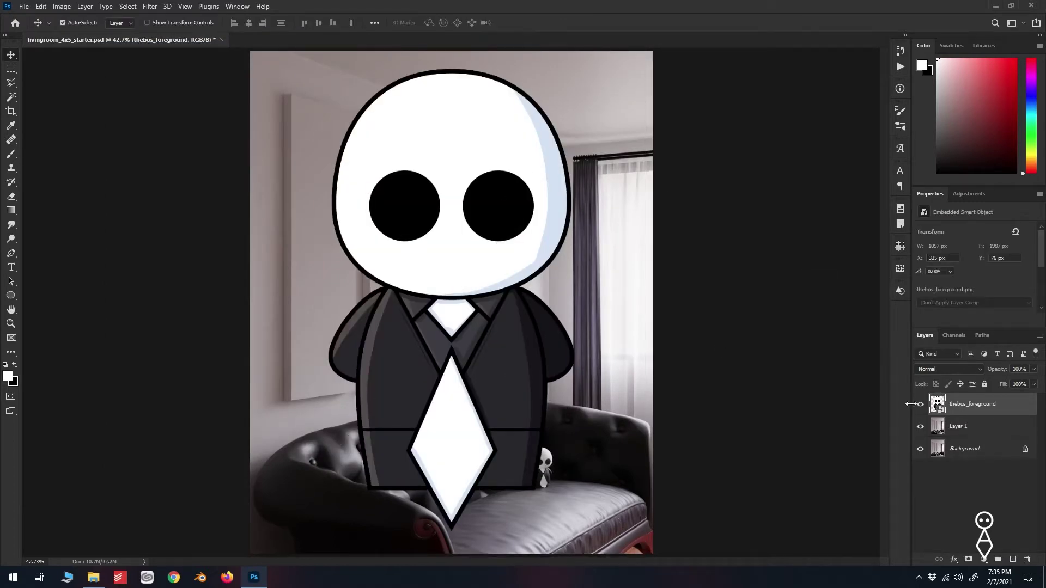
left_click(920, 405)
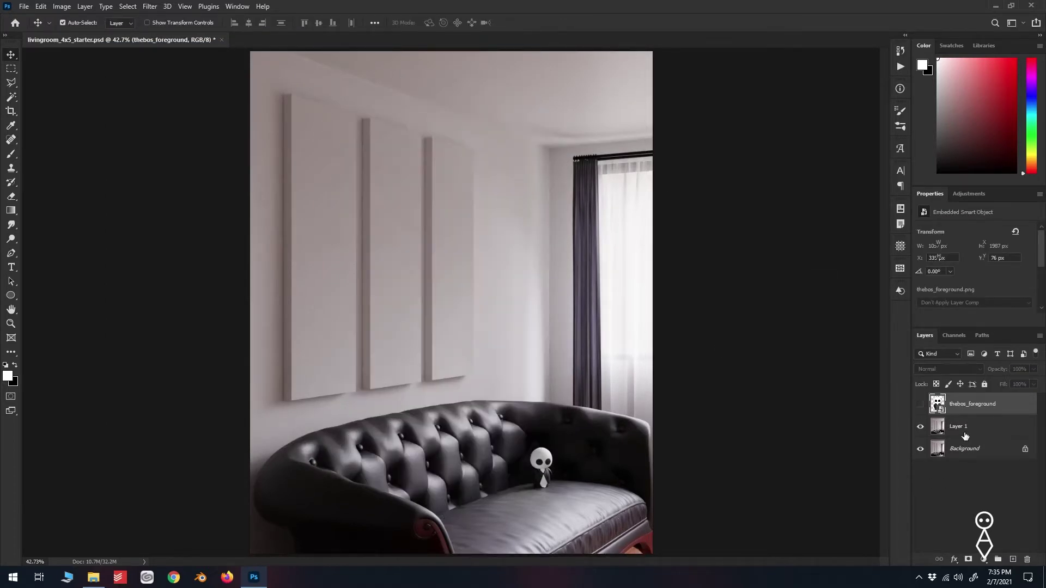
Step: Convert Layer 1, the room photo, into a smart object via the Layer menu
left_click(981, 428)
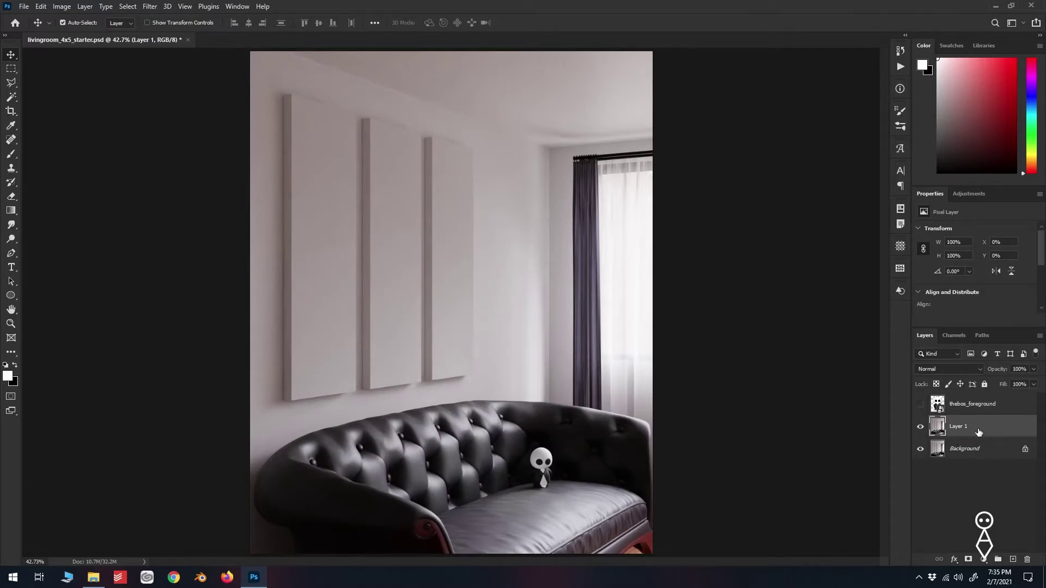
left_click(85, 7)
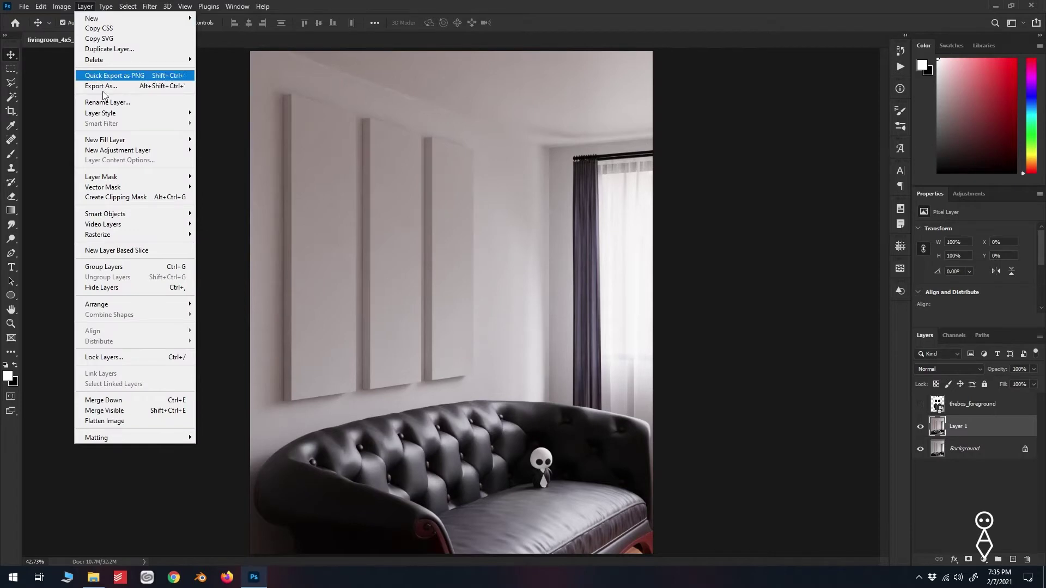
mouse_move(125, 214)
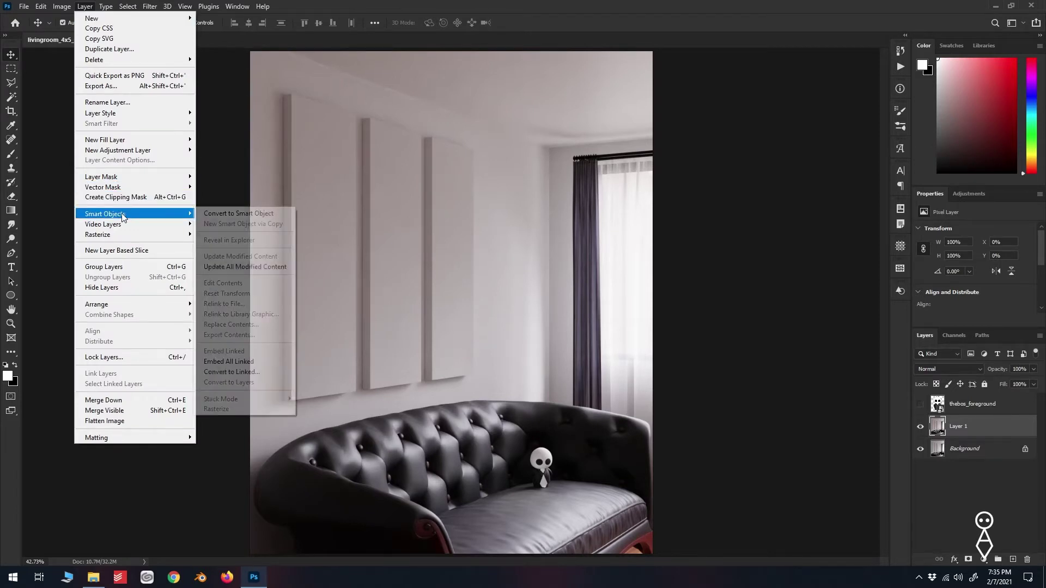
left_click(217, 213)
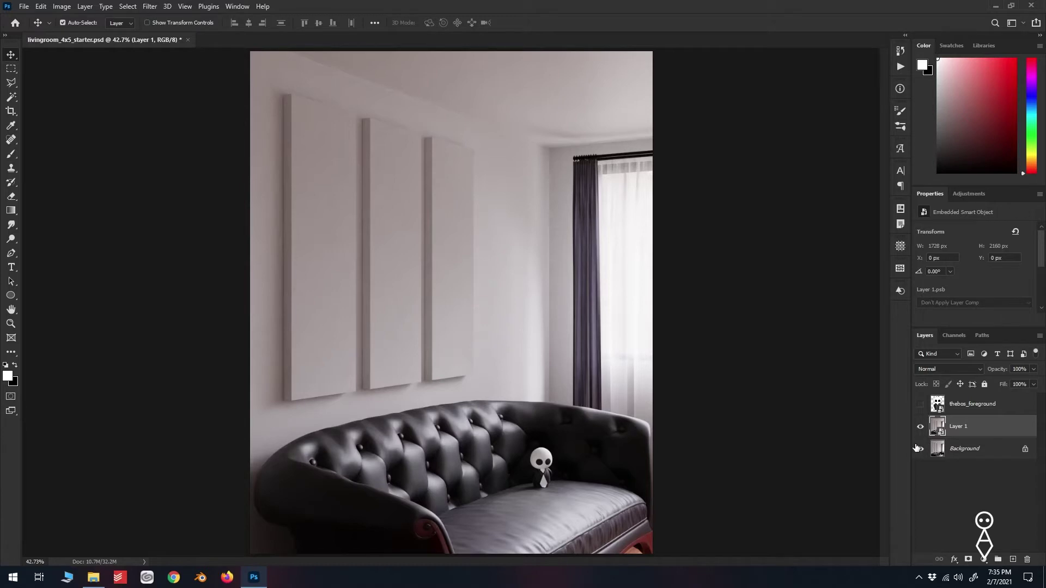
key("ctrl+z")
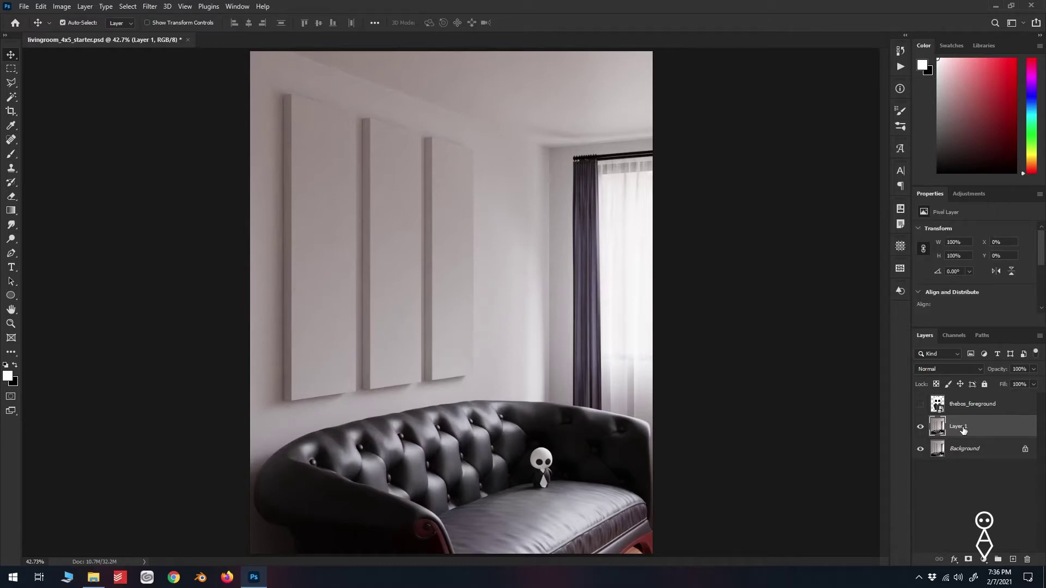
right_click(974, 426)
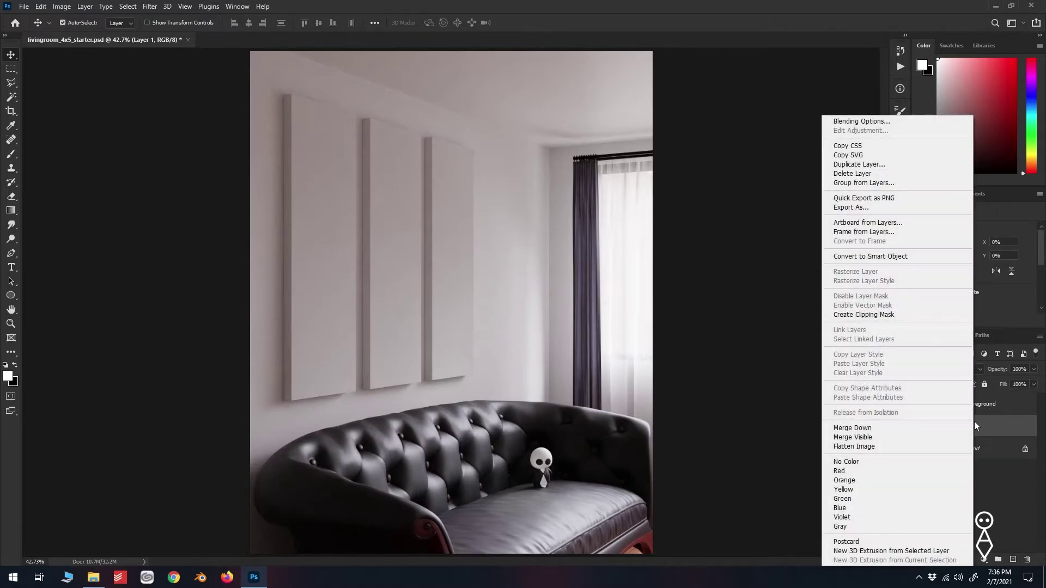
left_click(871, 258)
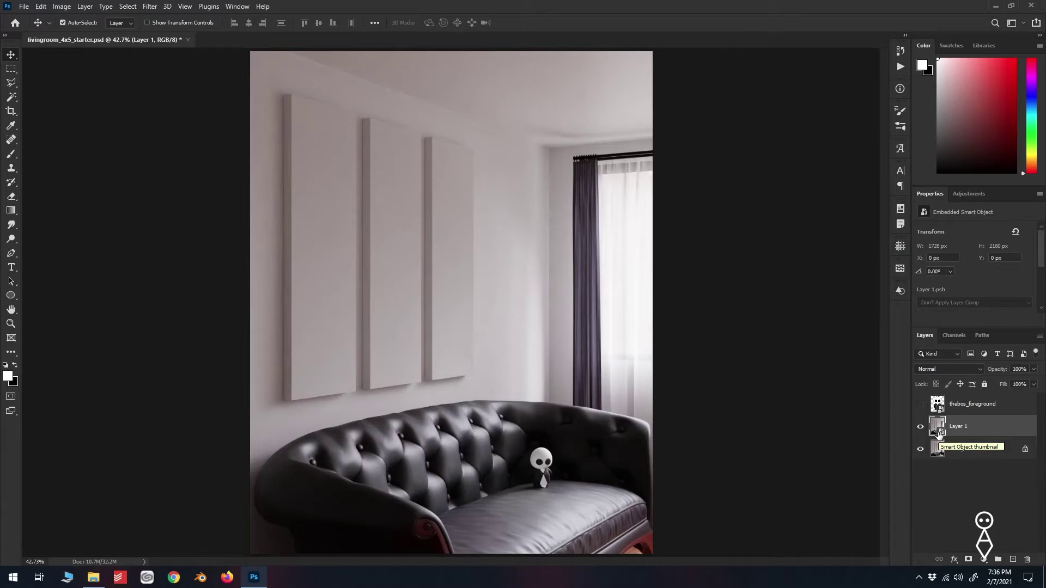
left_click(920, 404)
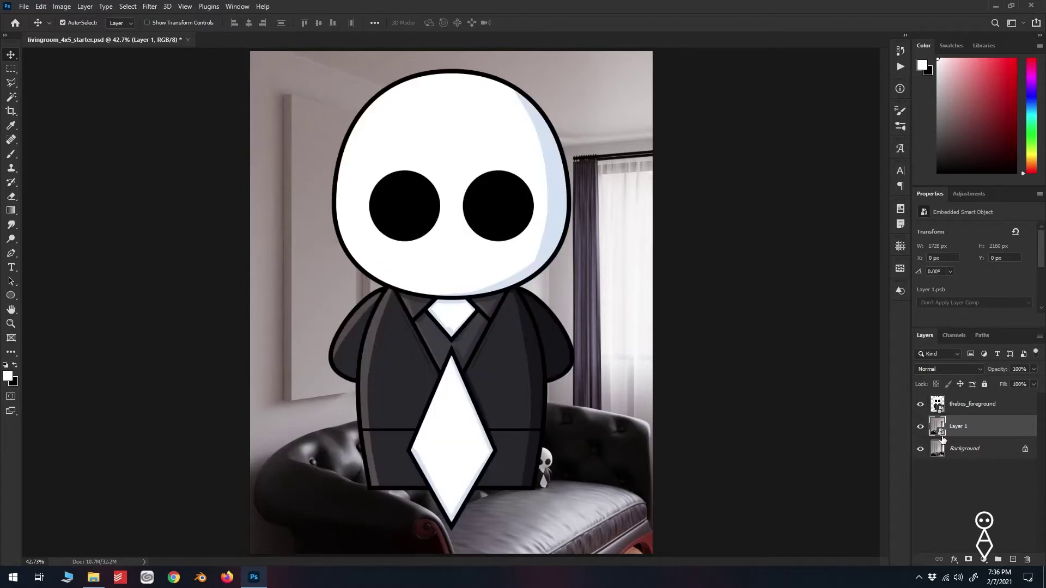
left_click(921, 404)
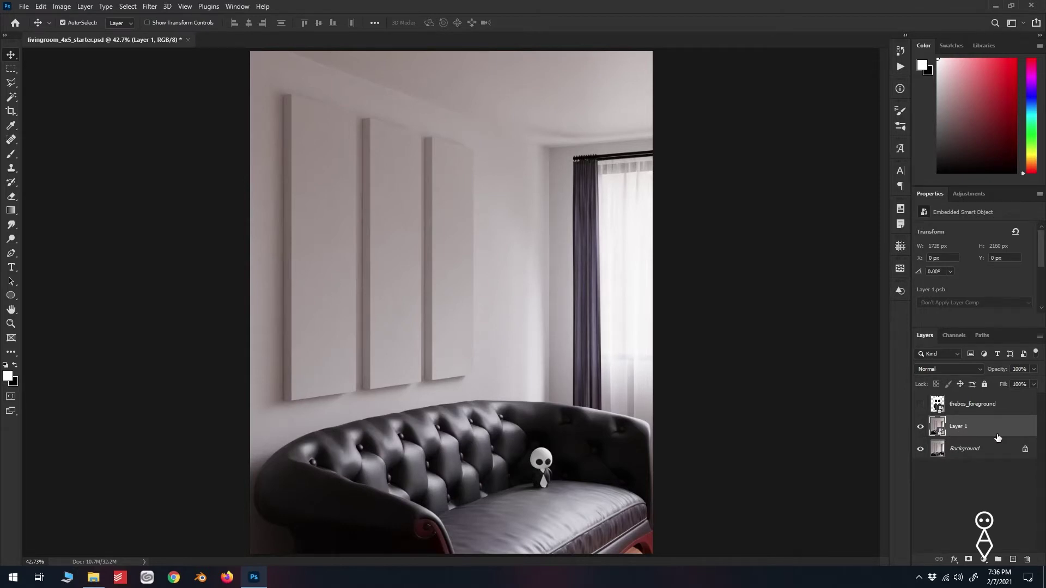
left_click(84, 7)
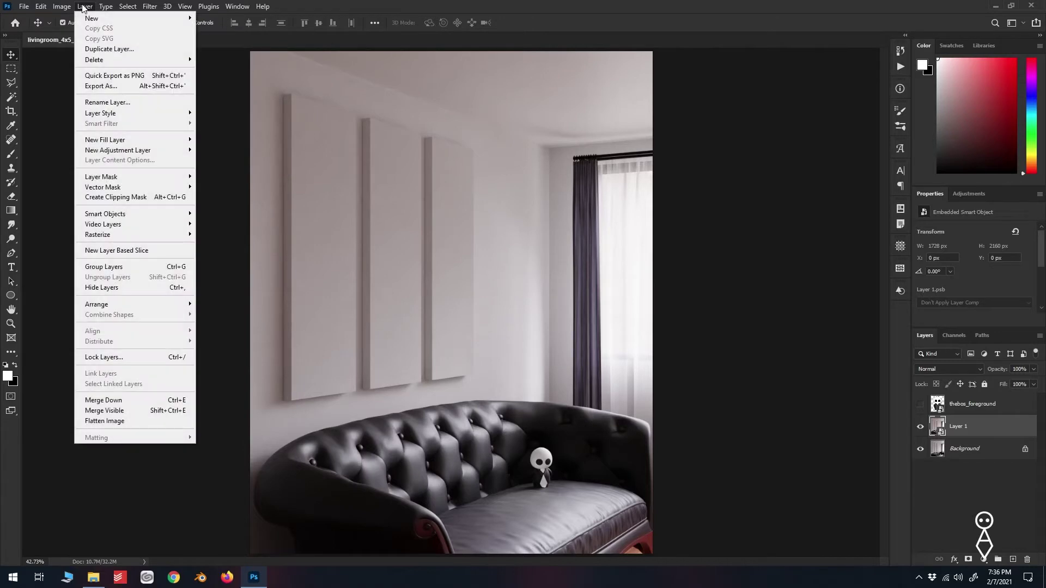
mouse_move(121, 219)
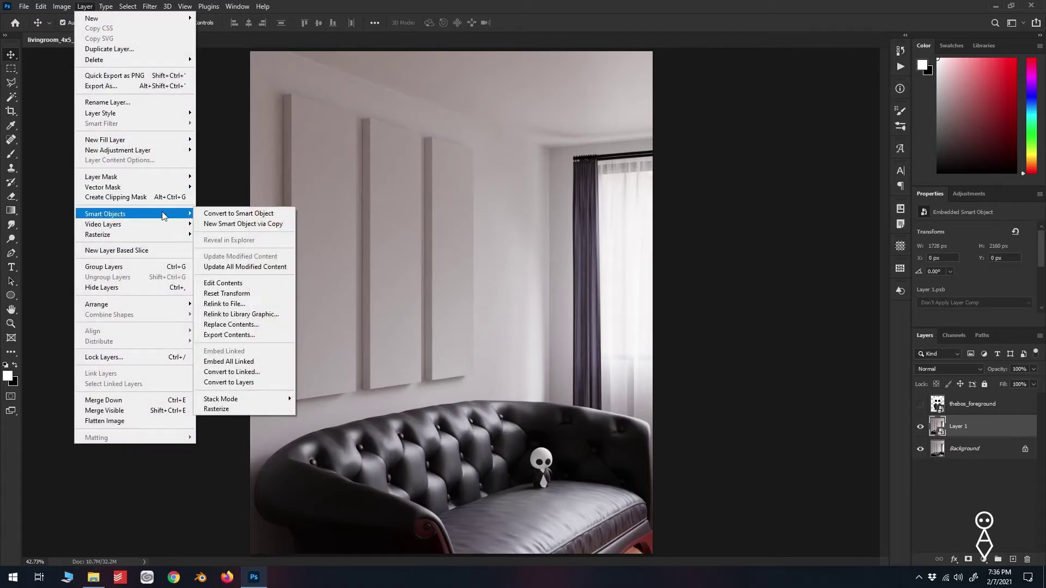
left_click(244, 283)
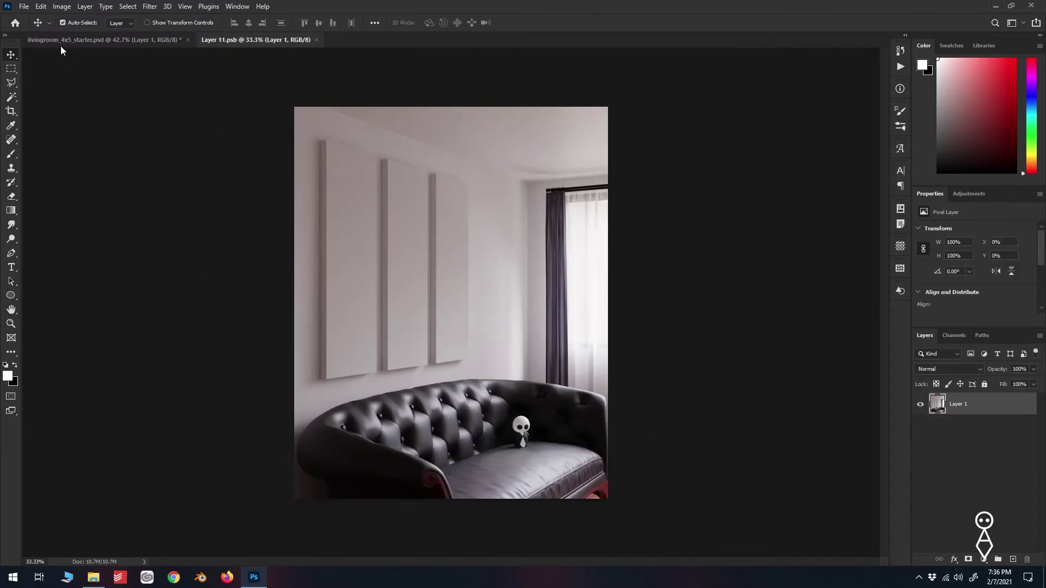
left_click(85, 42)
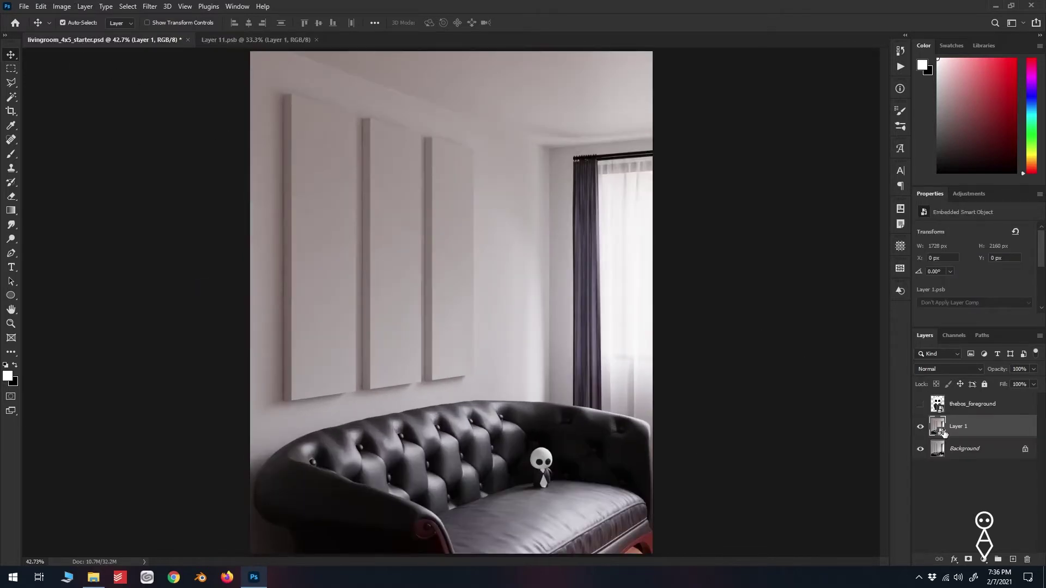
double_click(941, 430)
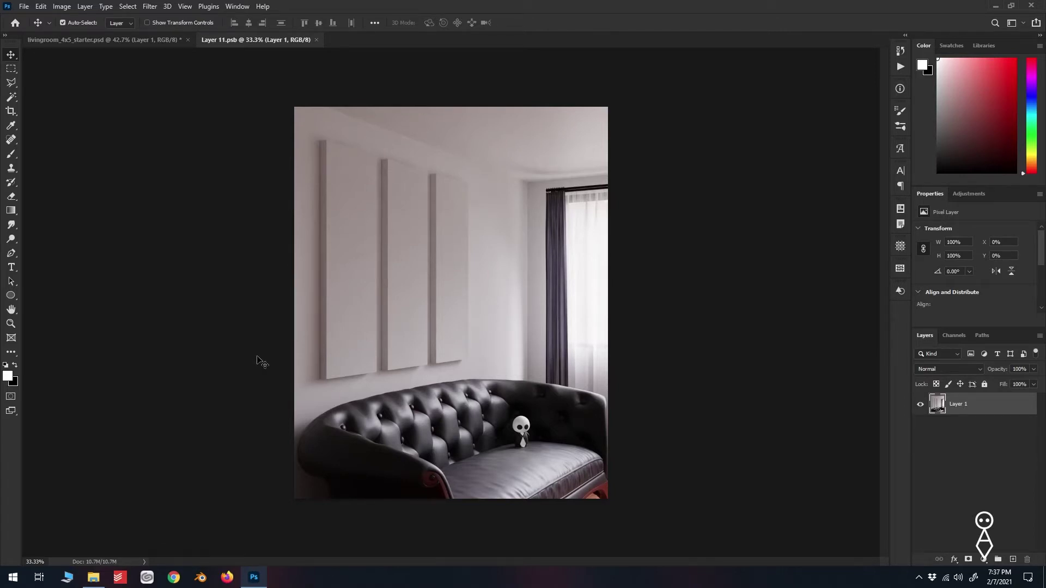
left_click(316, 40)
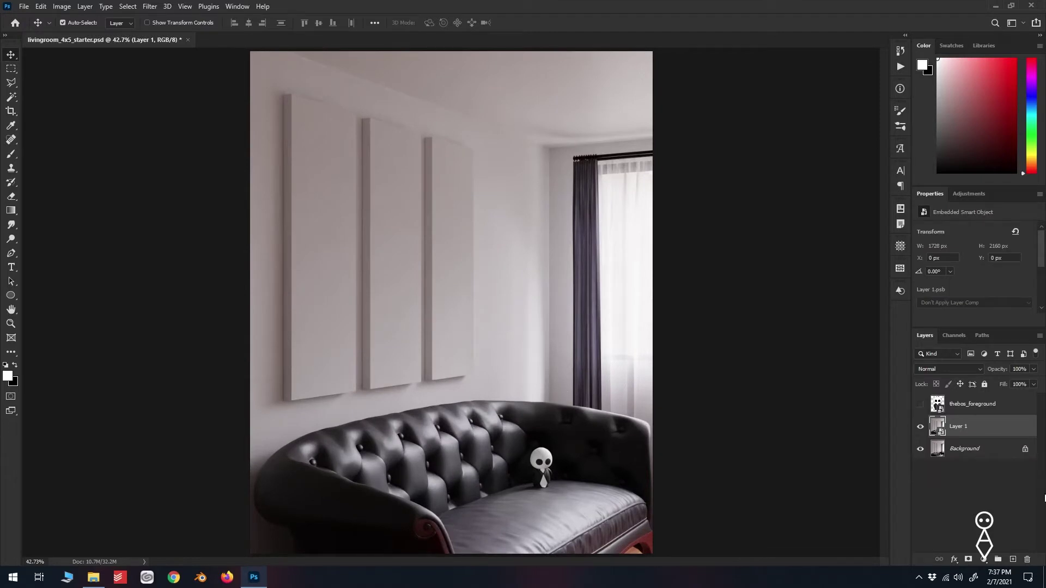
left_click(970, 405)
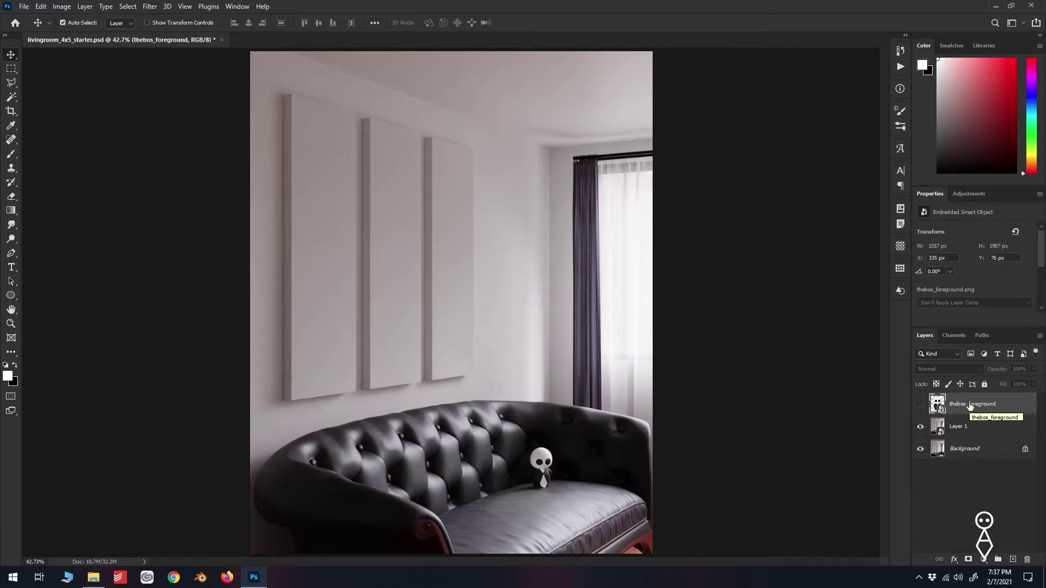
Step: Delete thebos_foreground and Layer 1, add a smart-object Background copy, and unlock Background as Layer 0
key("Delete")
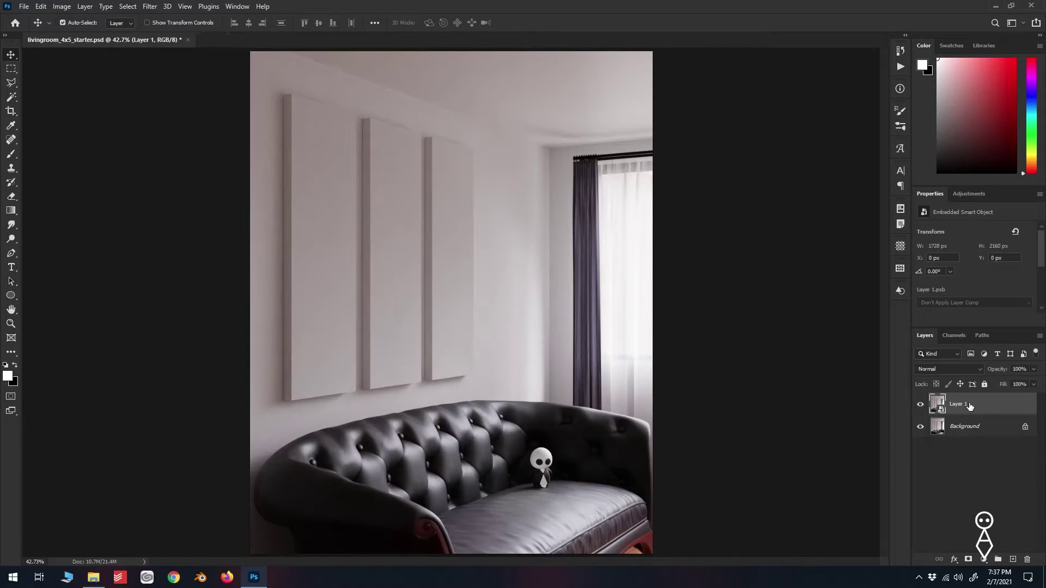
key("Delete")
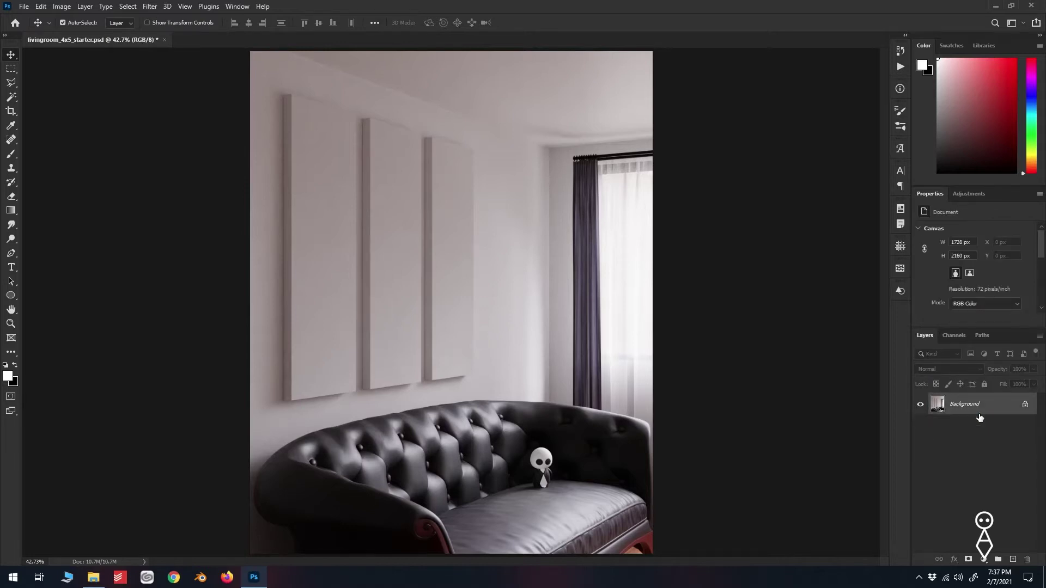
key("ctrl+j")
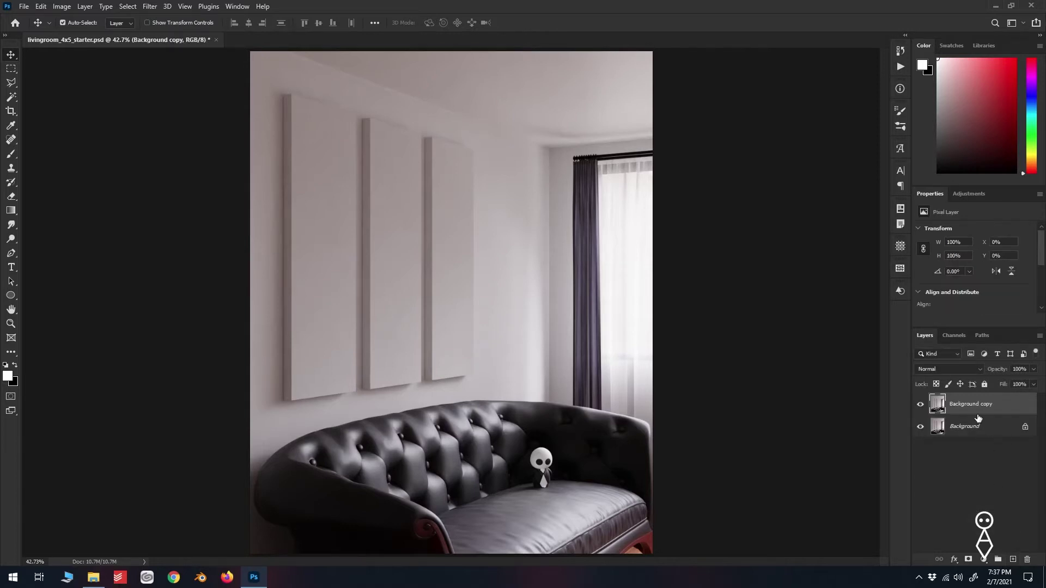
right_click(972, 404)
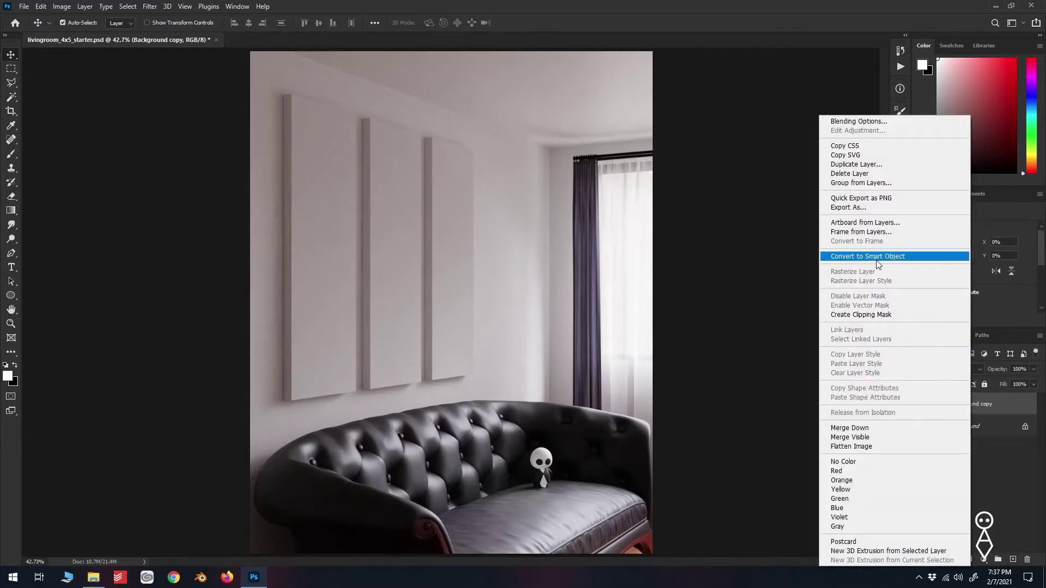
left_click(876, 257)
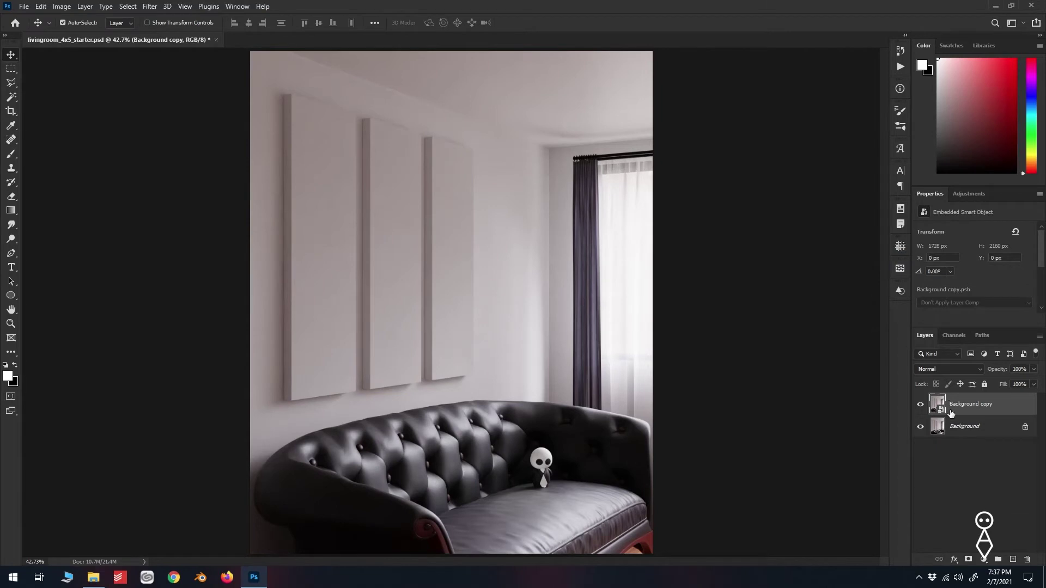
double_click(983, 434)
key("Return")
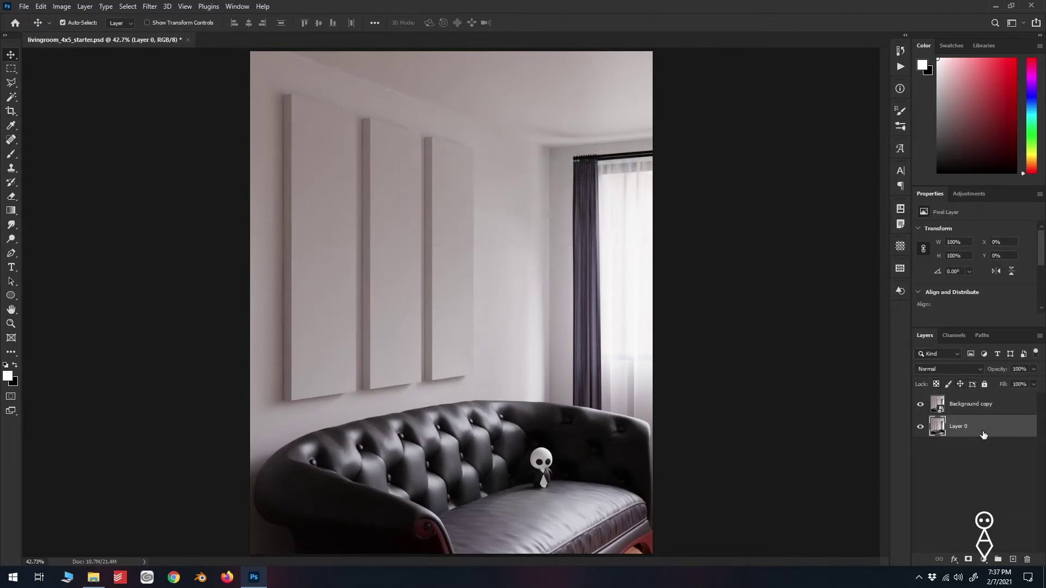
Step: Scale both selected layers down to 10% height and commit the transform
left_click(984, 408, "shift")
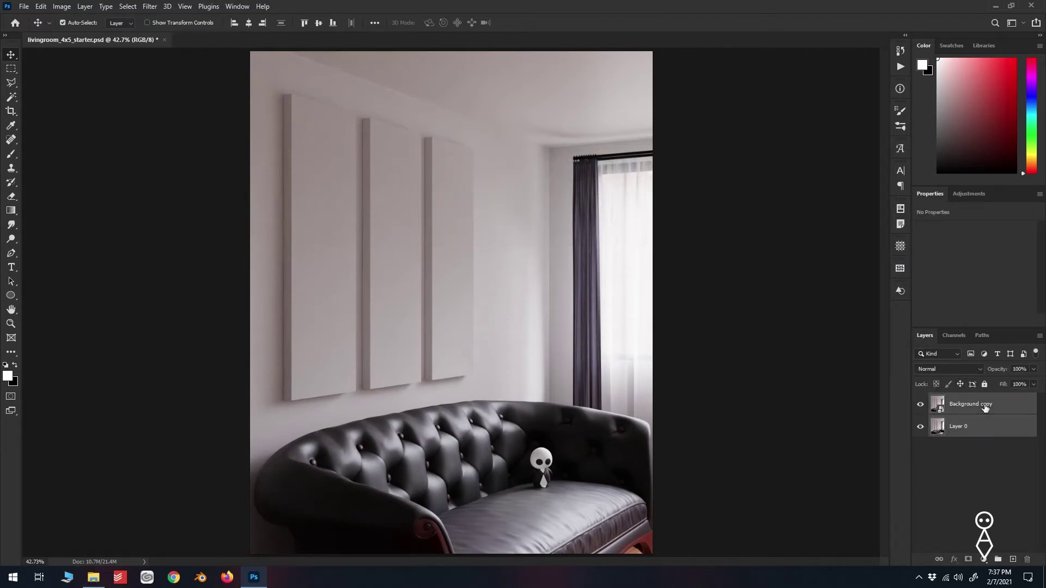
key("ctrl+t")
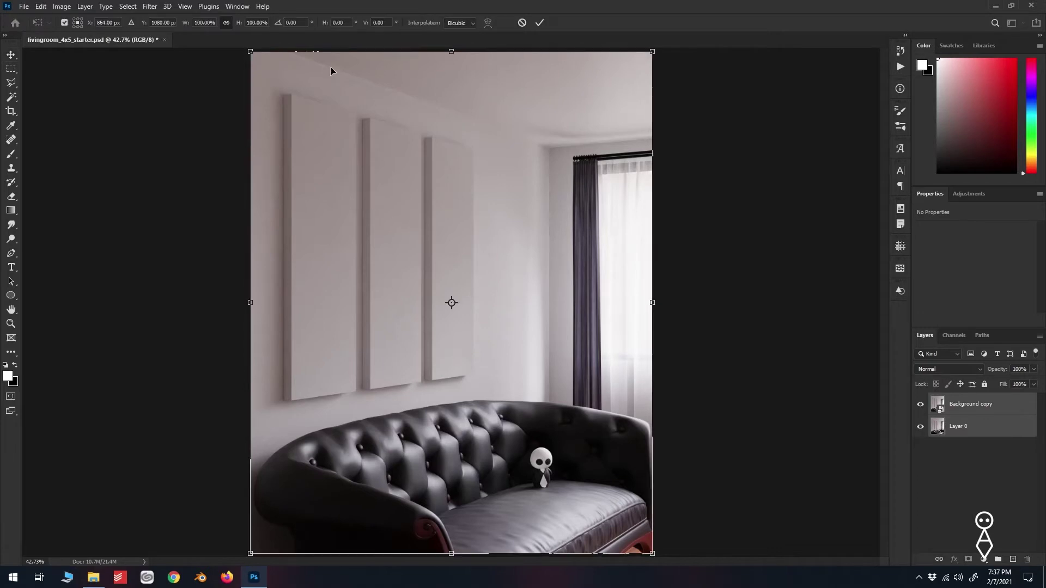
left_click(255, 22)
type("1")
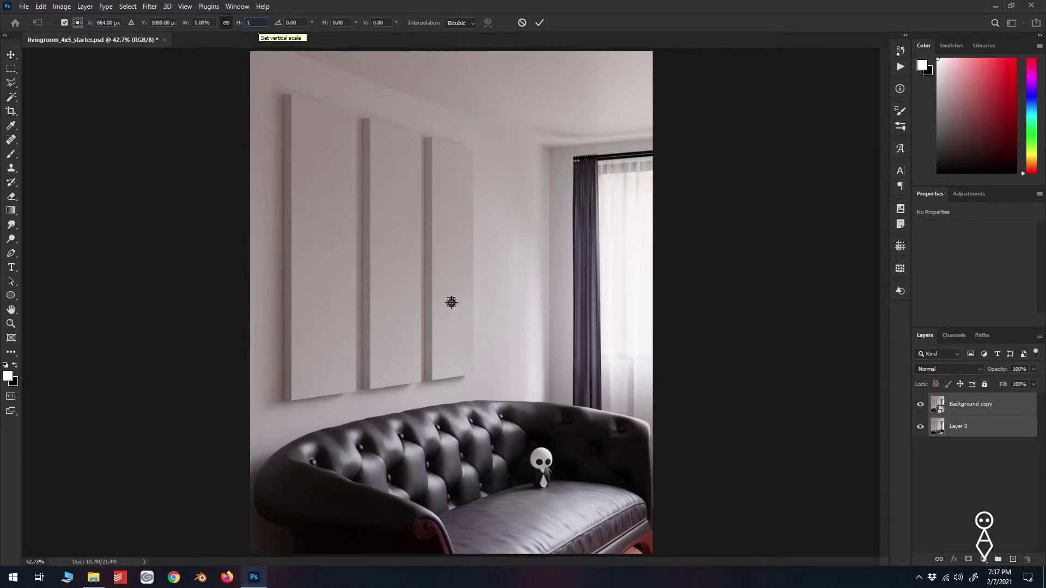
type("0")
key("Return")
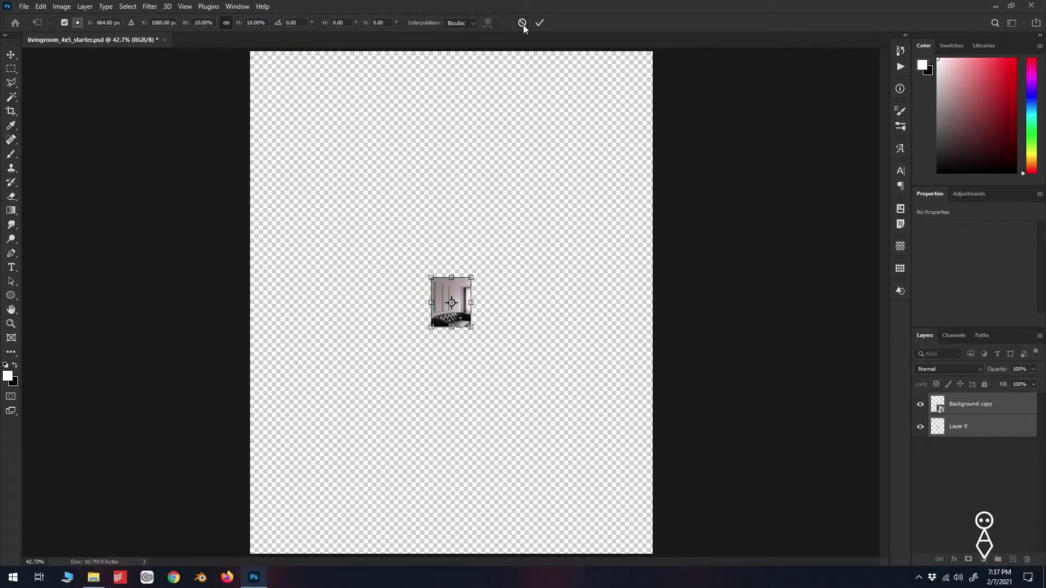
left_click(540, 23)
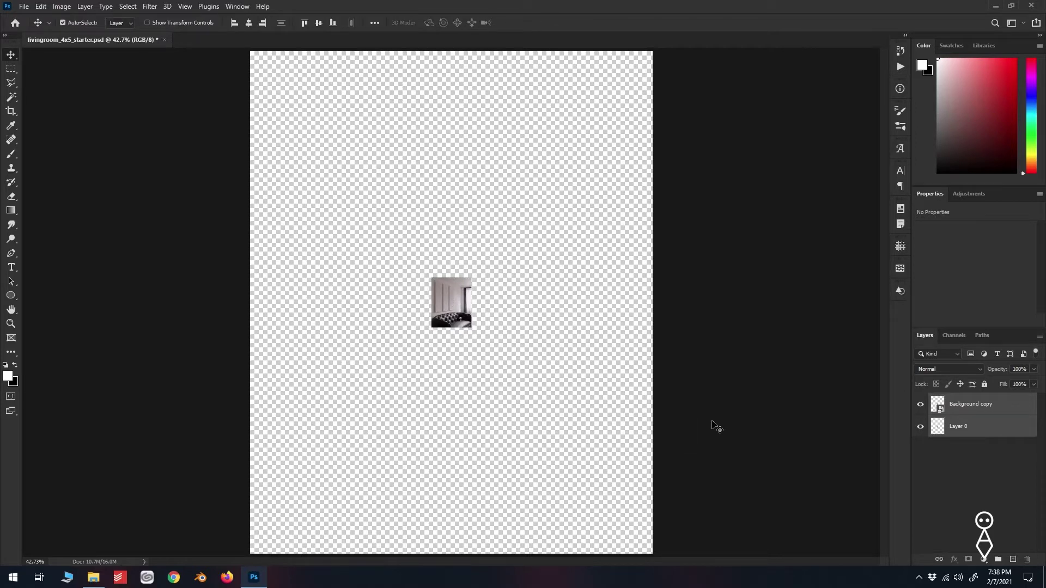
Step: Scale Layer 0 back up by 1000% to fill the canvas
key("ctrl+t")
left_click(256, 23)
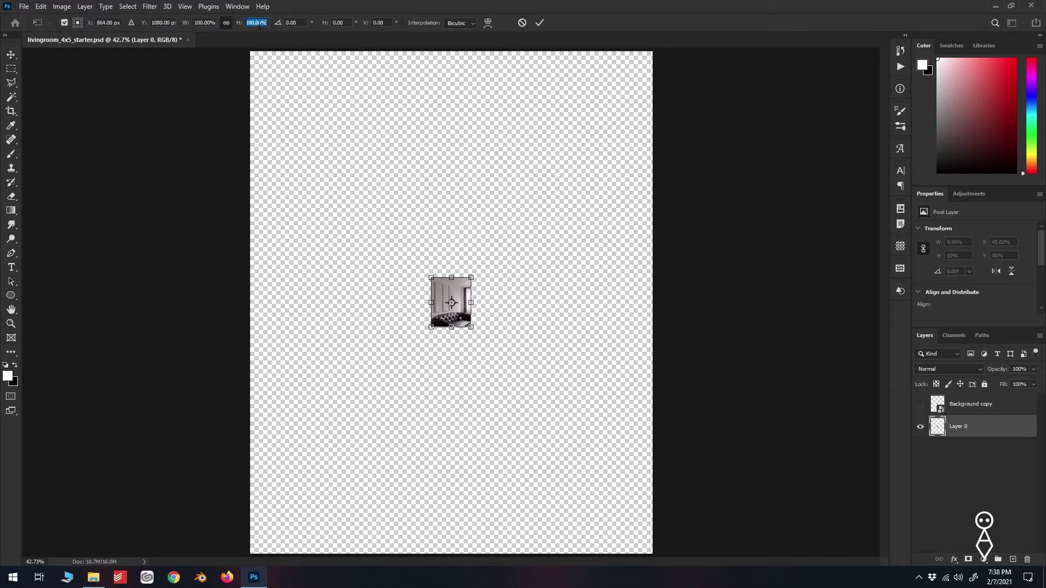
type("1000")
key("Return")
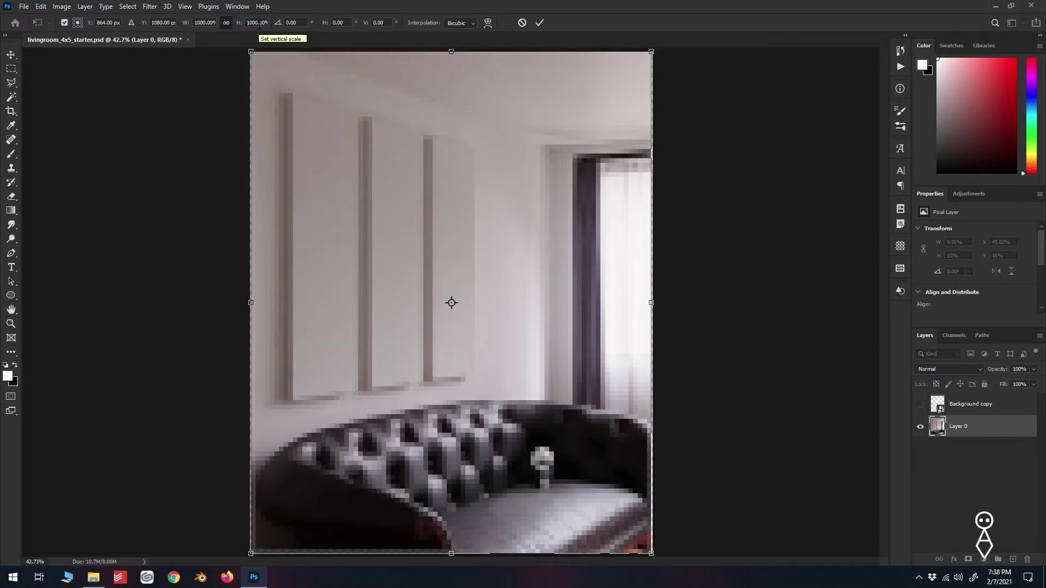
left_click(540, 22)
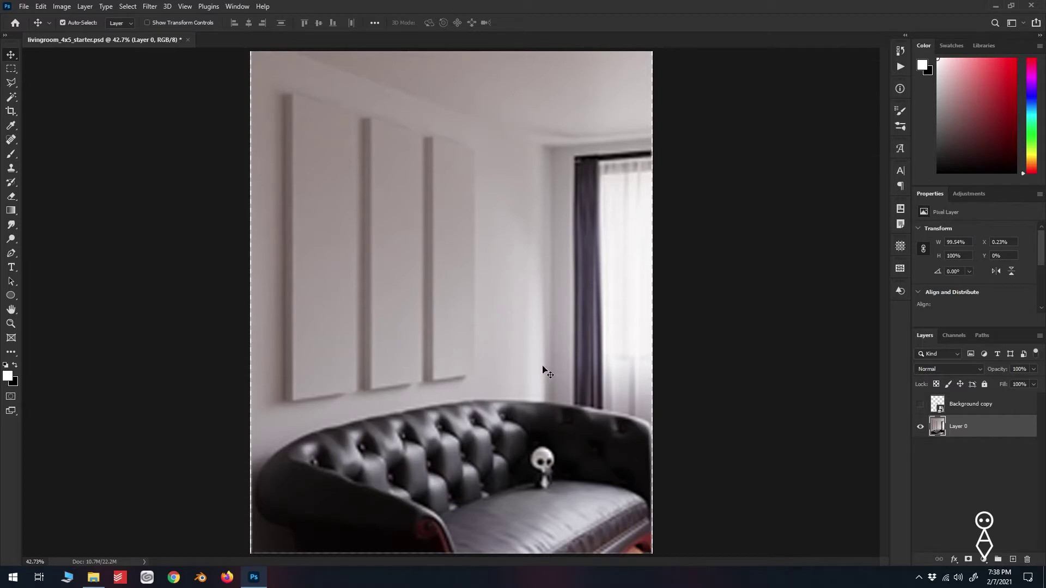
Step: Show the Background copy and scale it back to 100% height
left_click(920, 404)
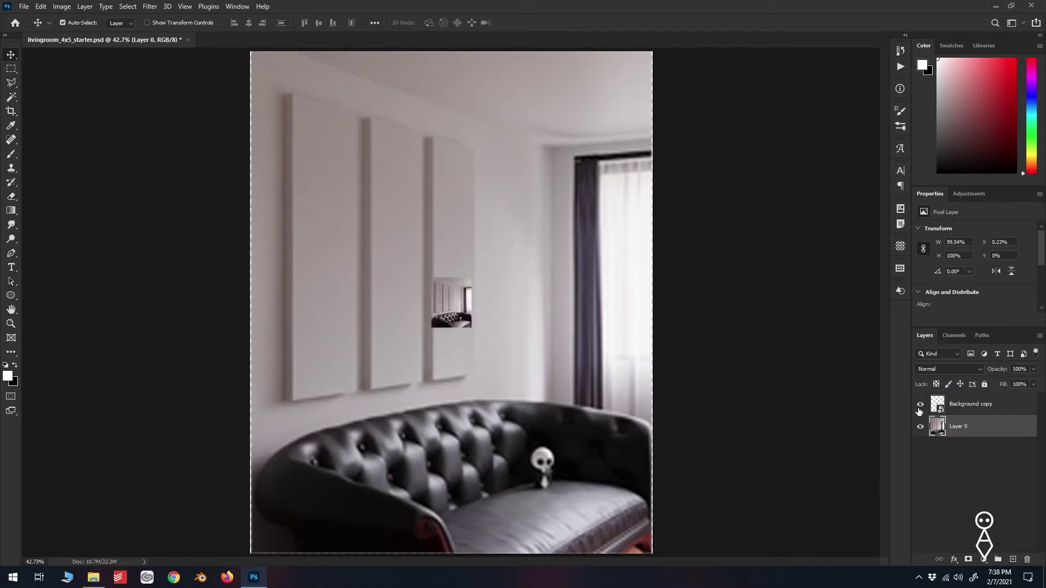
left_click(992, 410)
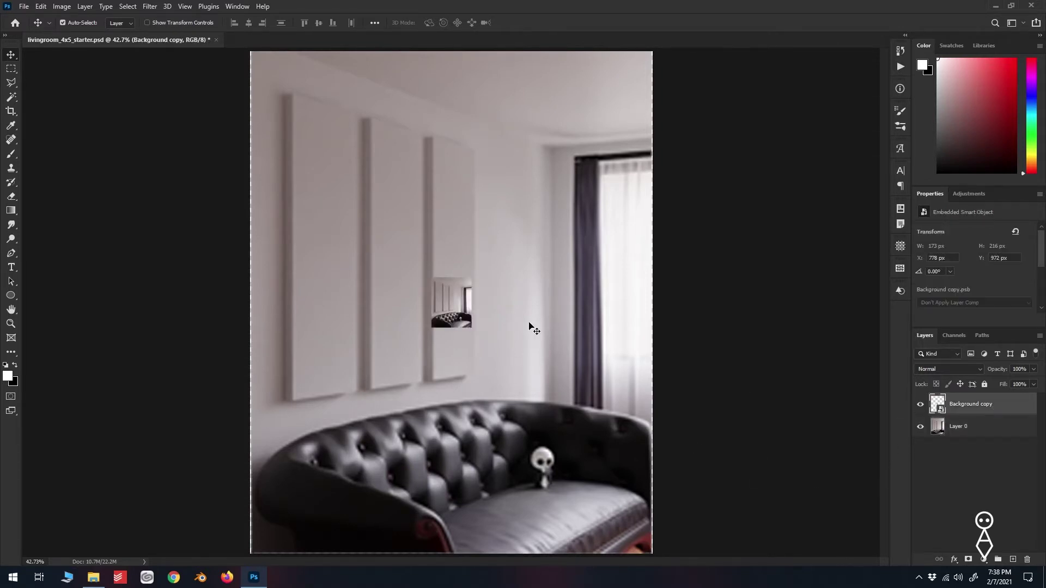
key("ctrl+t")
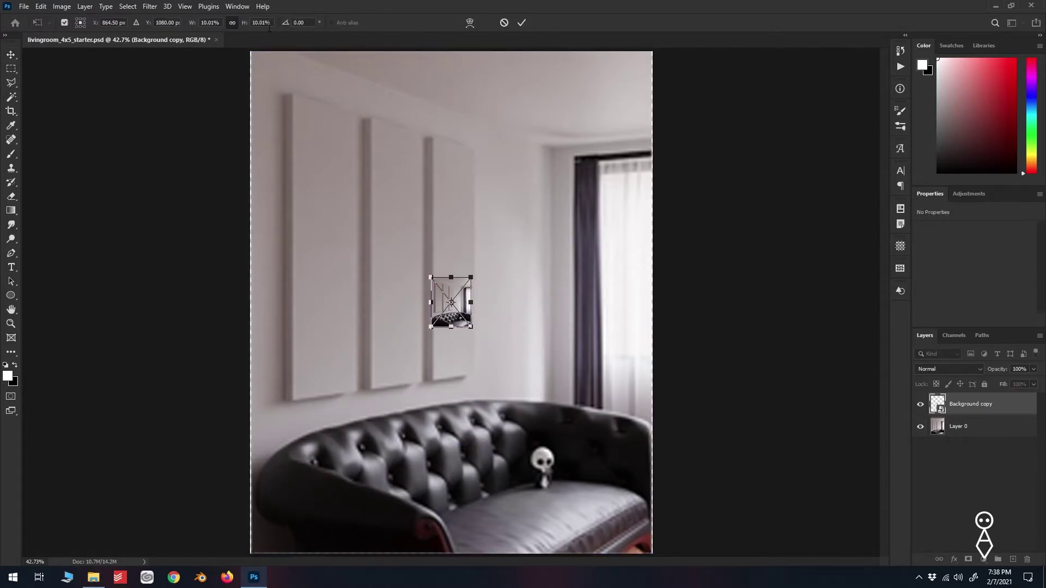
double_click(269, 26)
type("100")
key("Return")
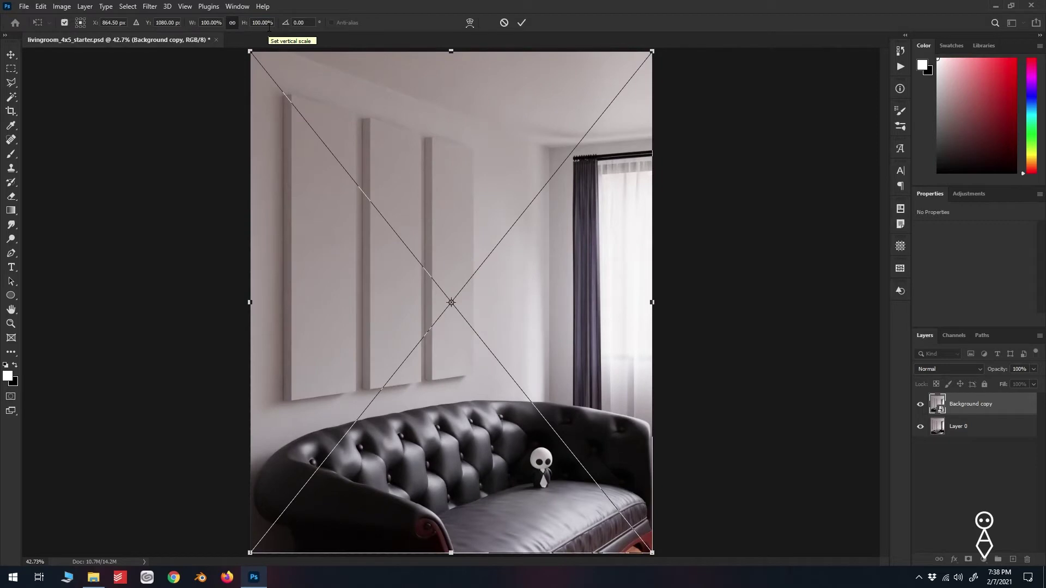
left_click(520, 24)
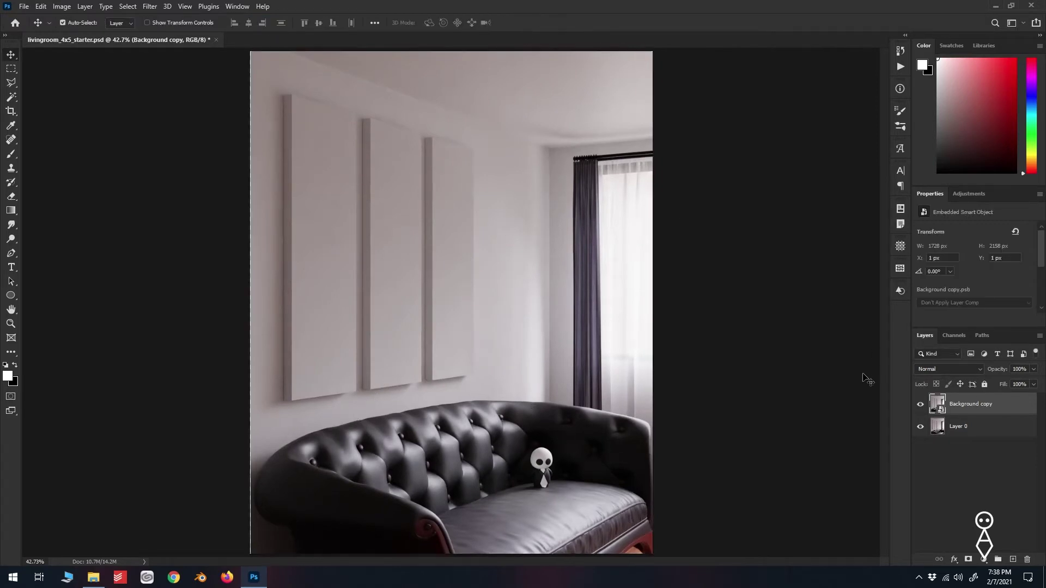
Step: Compare Background copy against blurry Layer 0 by toggling visibility, then hide Layer 0
left_click(920, 407)
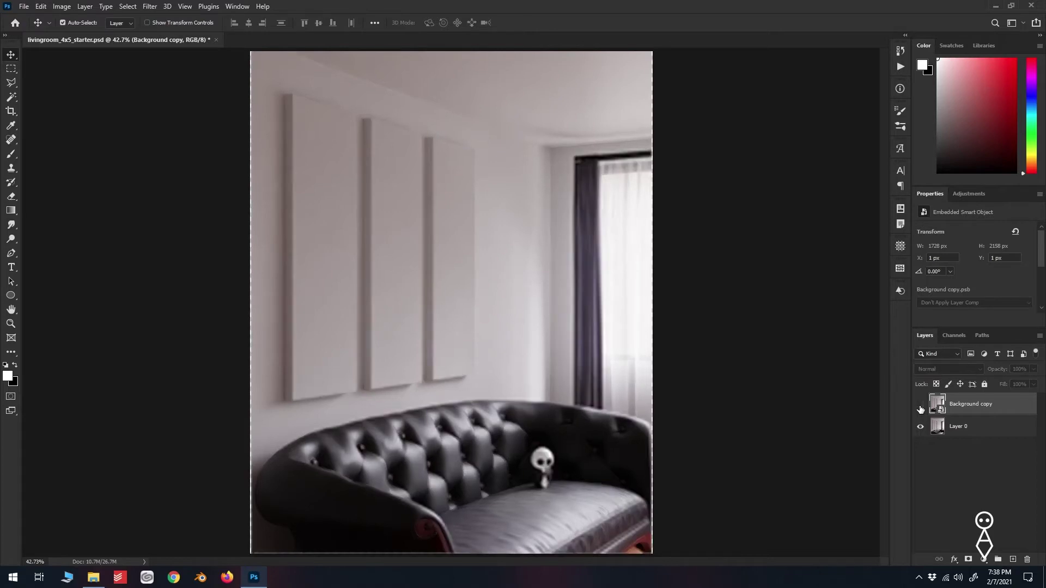
left_click(920, 407)
left_click(920, 407)
left_click(920, 408)
left_click(920, 408)
left_click(920, 408)
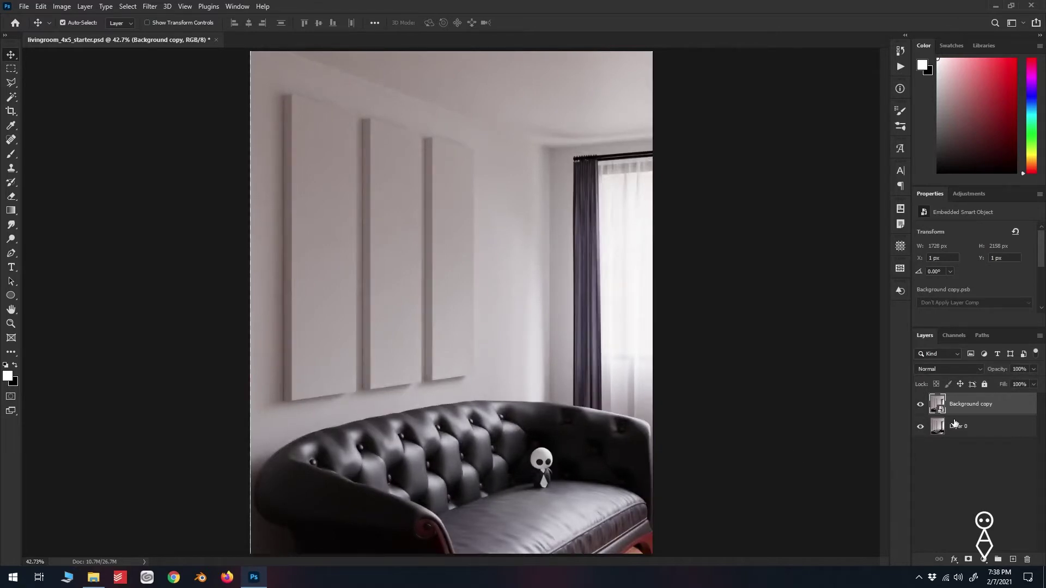
left_click(920, 427)
key("ctrl+t")
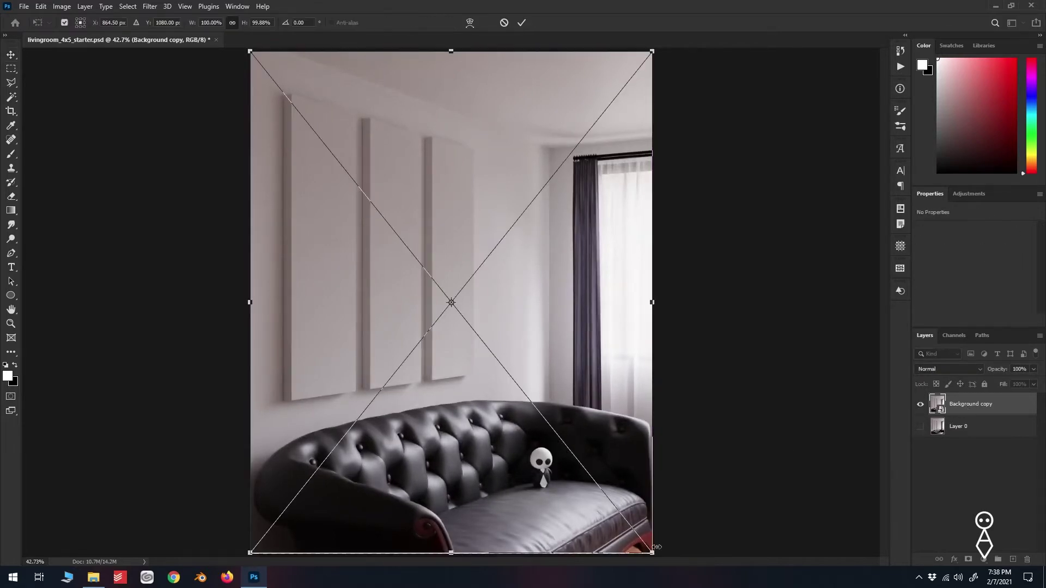
Step: Distort the room photo by dragging all four corners inward
right_click(499, 285)
left_click(543, 353)
left_click_drag(250, 52, 288, 240)
left_click_drag(652, 51, 547, 220)
left_click_drag(250, 553, 342, 448)
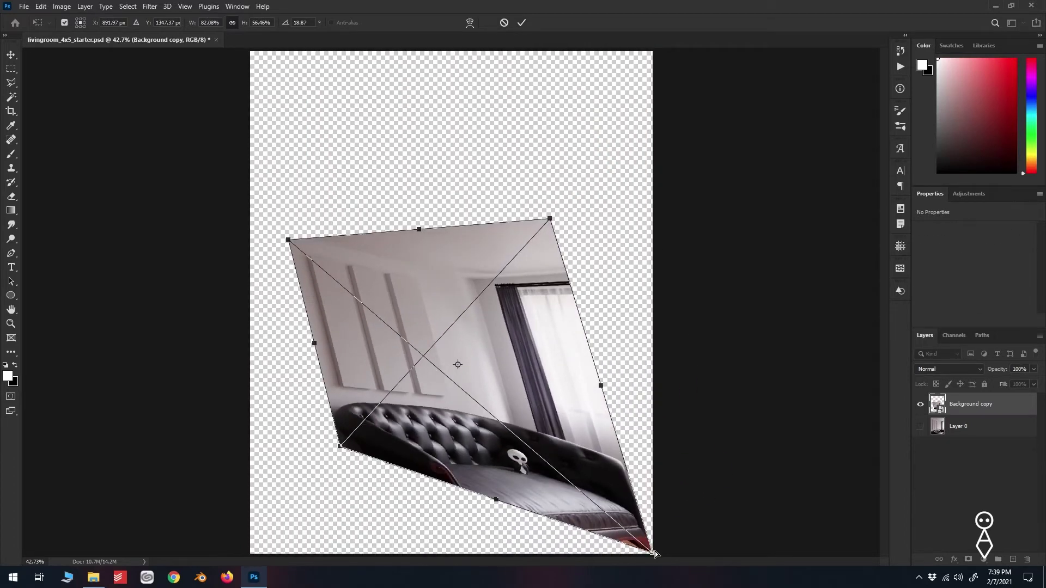
left_click_drag(653, 553, 598, 407)
Step: Warp the photo's edges inward into a curved four-pointed star and commit
right_click(483, 305)
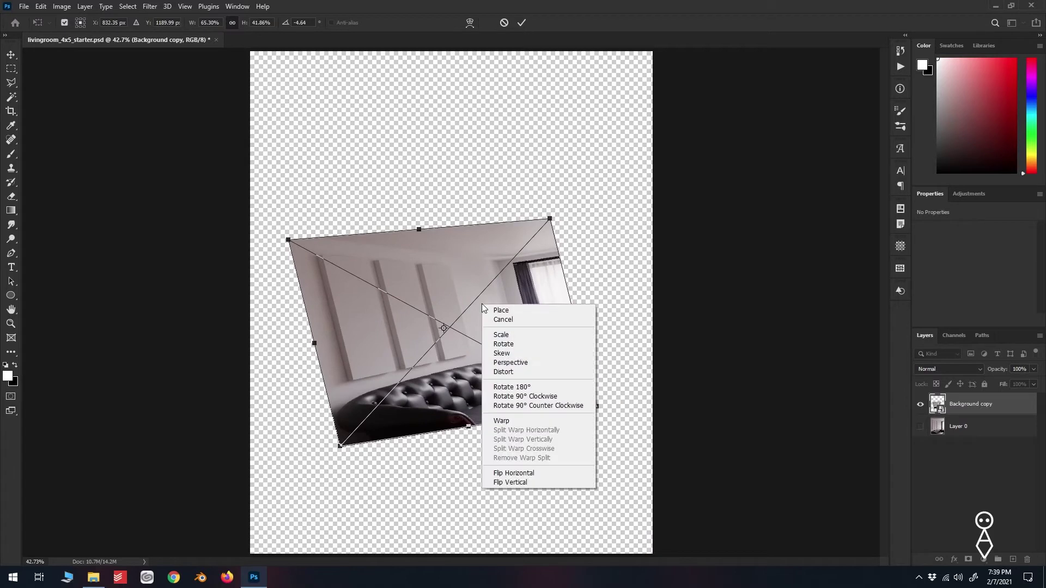
left_click(501, 421)
left_click_drag(375, 233, 403, 363)
left_click_drag(469, 225, 459, 333)
left_click_drag(566, 281, 485, 348)
left_click_drag(581, 346, 502, 385)
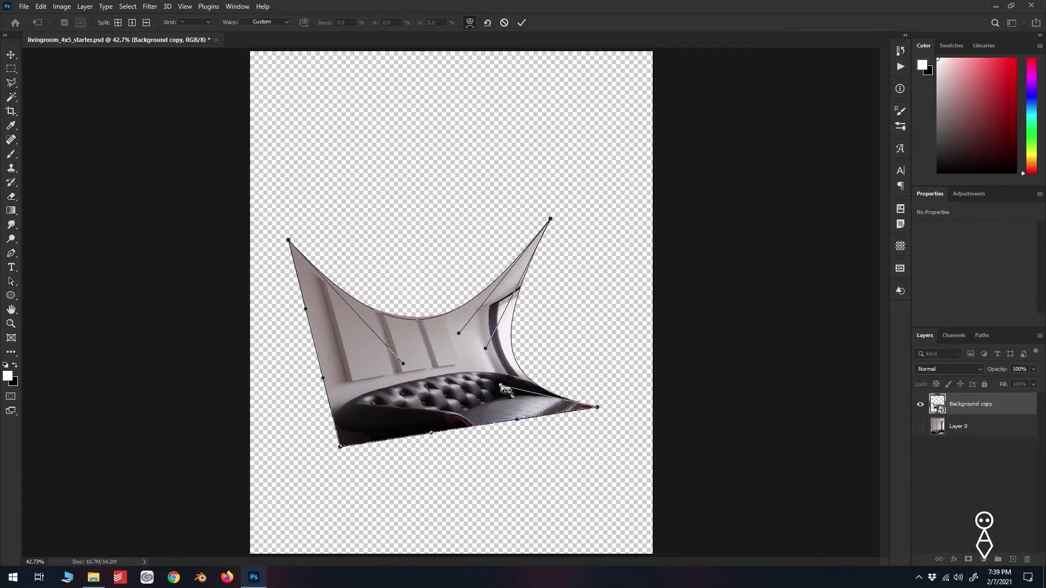
left_click_drag(431, 433, 434, 370)
left_click_drag(517, 419, 472, 382)
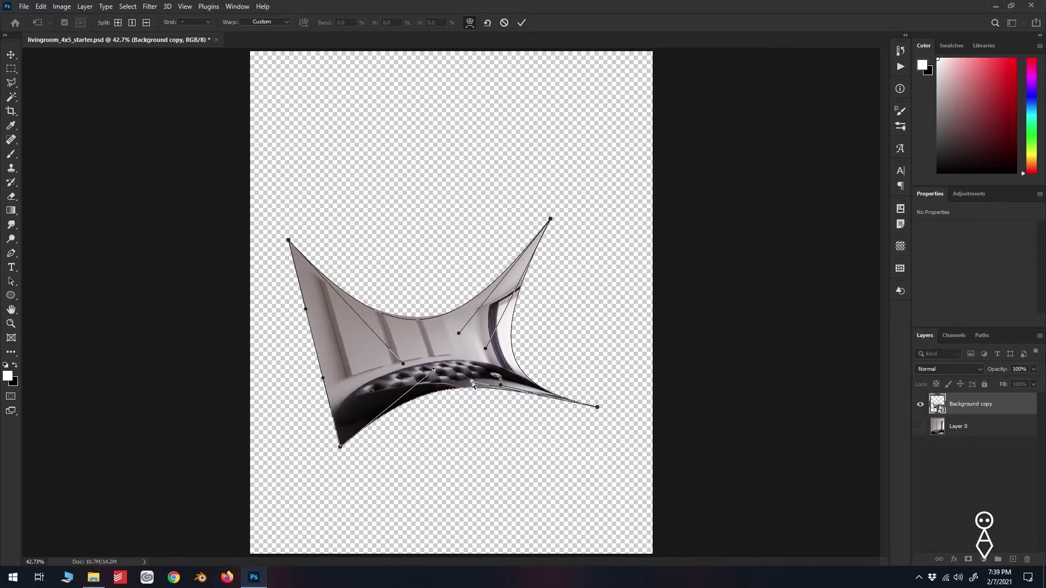
left_click_drag(323, 378, 387, 363)
left_click_drag(305, 308, 376, 341)
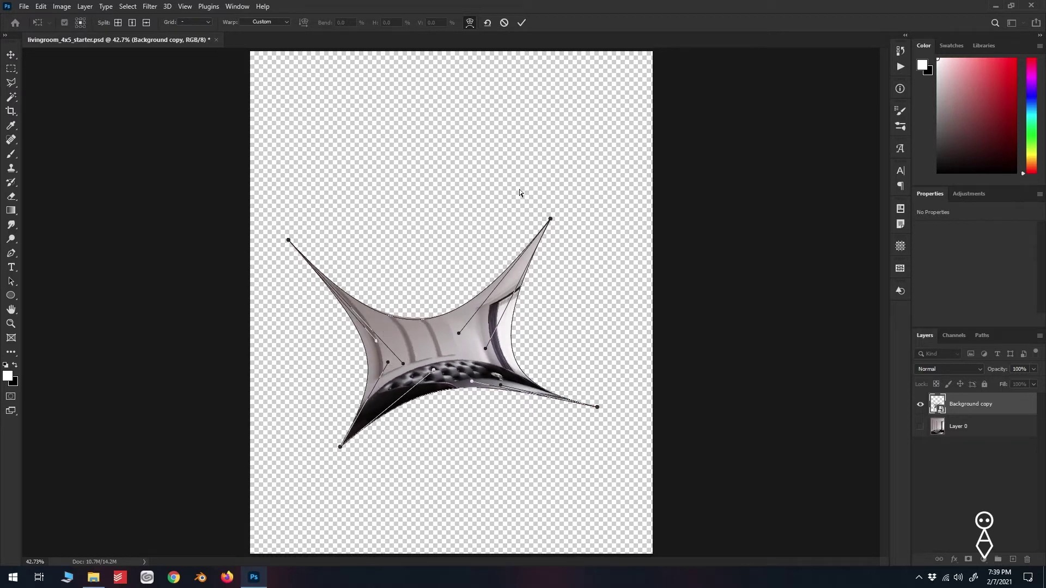
left_click(523, 25)
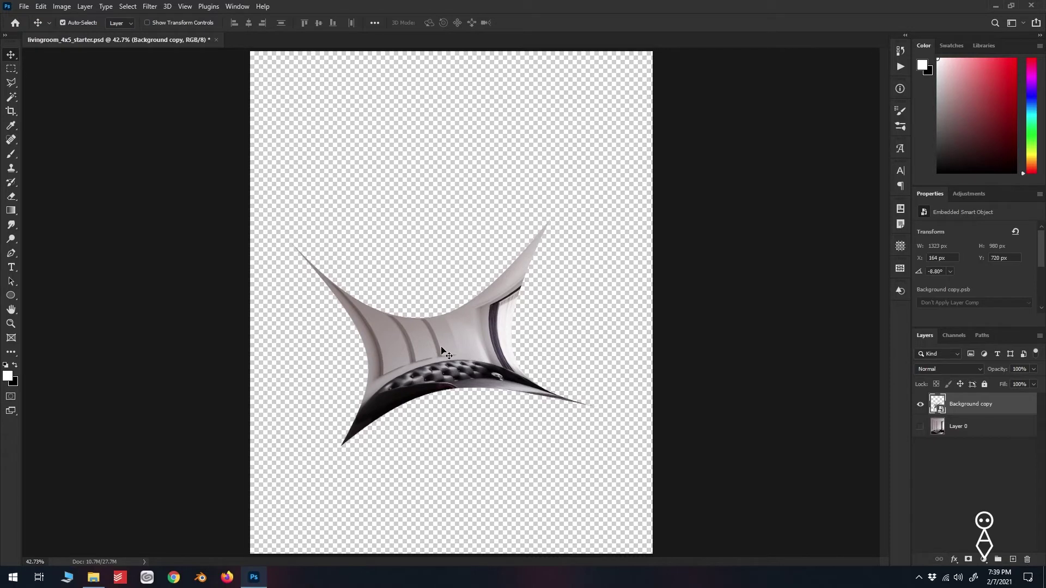
Step: Reset the Background copy's transform from Layer > Smart Objects, nudge it, then undo
left_click(87, 7)
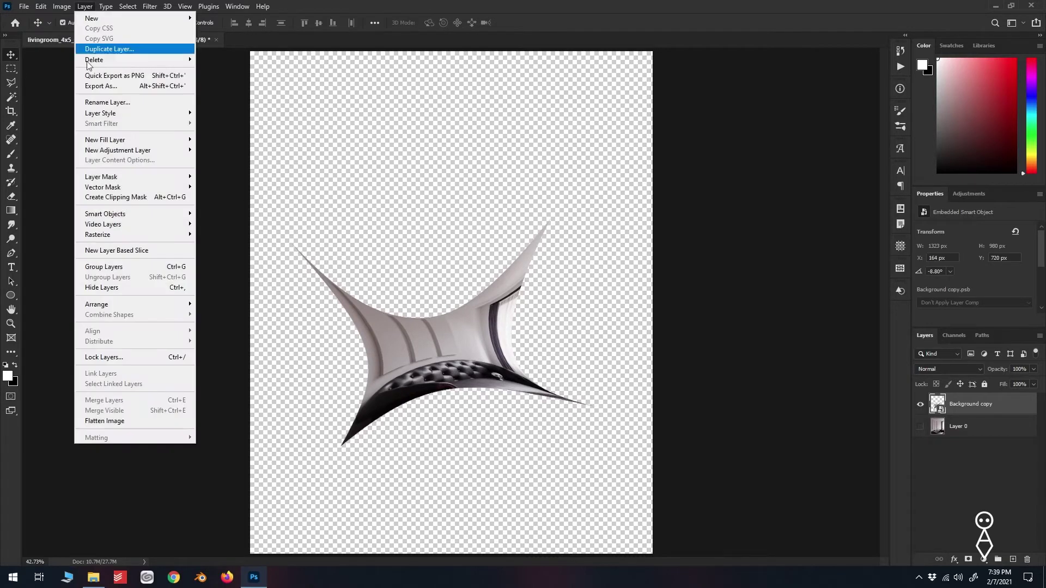
mouse_move(134, 216)
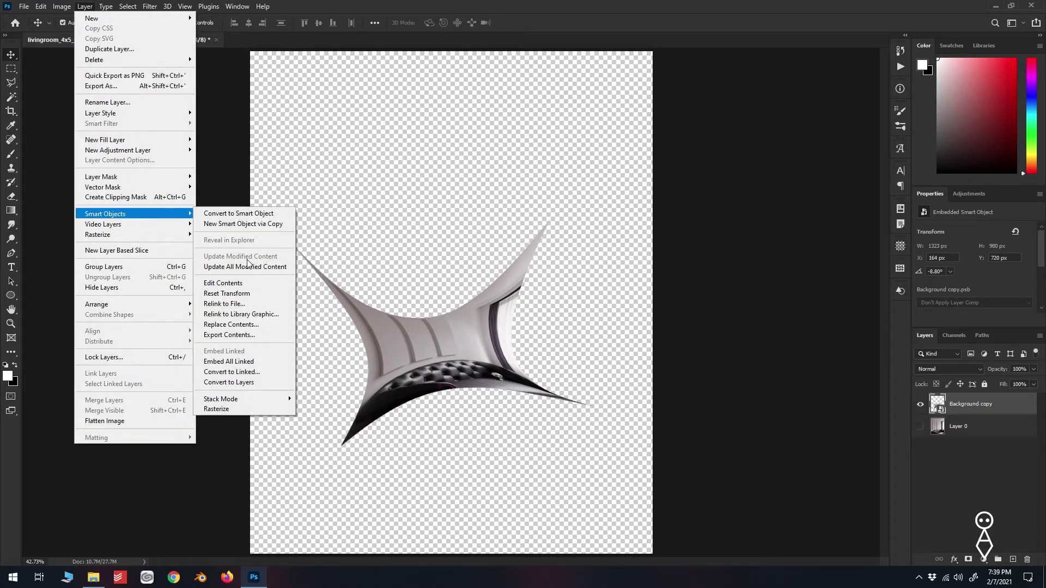
left_click(240, 293)
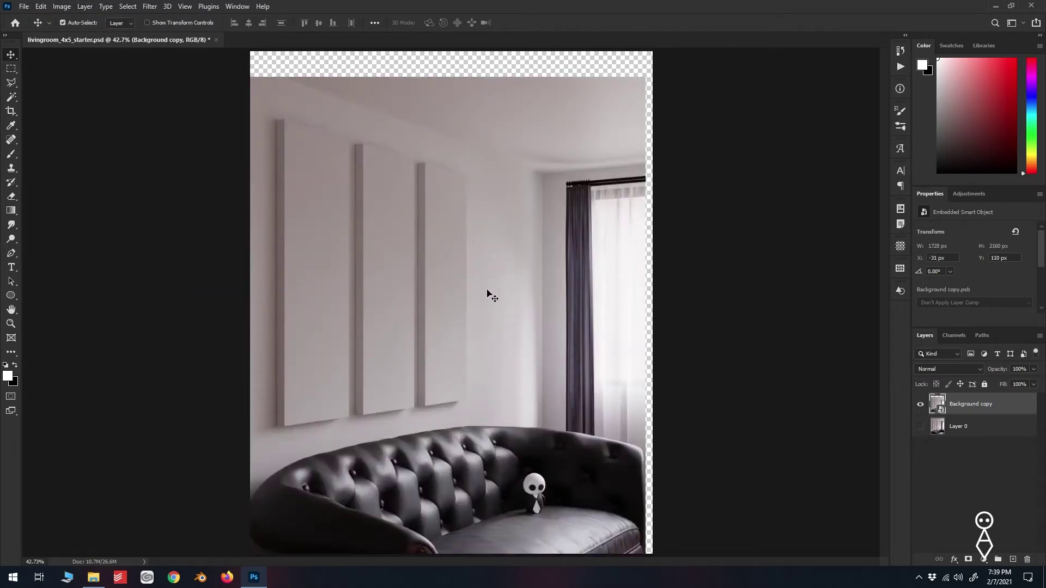
left_click_drag(492, 296, 487, 264)
key("ctrl+z")
key("ctrl+z")
Step: Reset Transform from the layer's context menu, realign the photo, then revert to the single Background
right_click(977, 410)
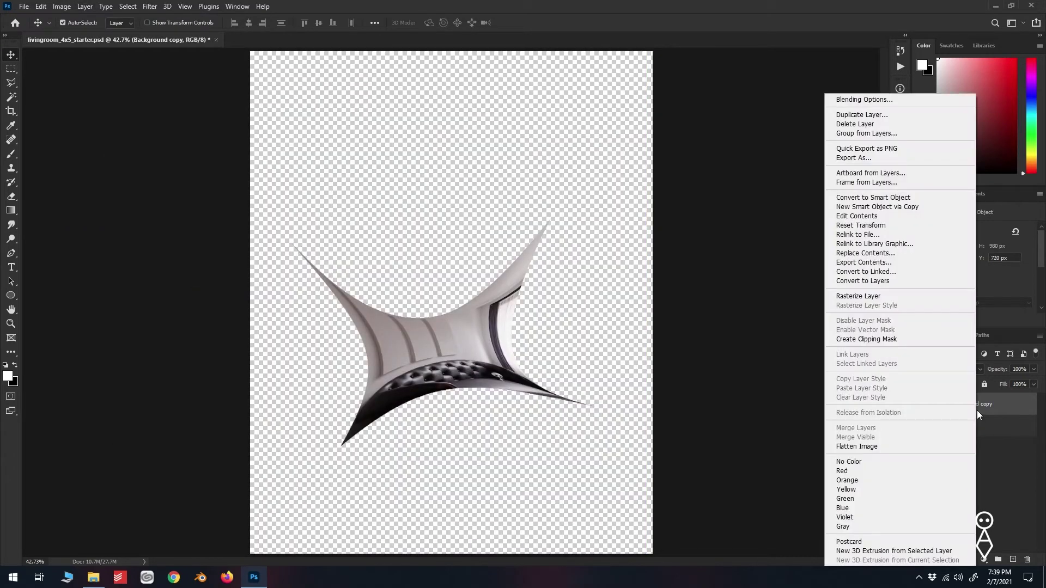
left_click(888, 225)
left_click_drag(509, 327, 519, 297)
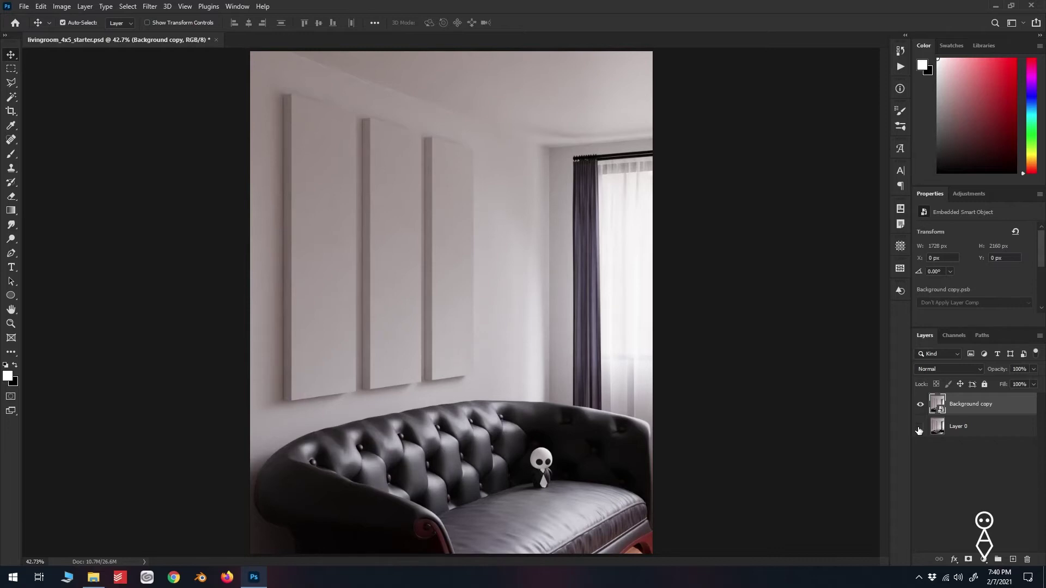
key("ctrl+z")
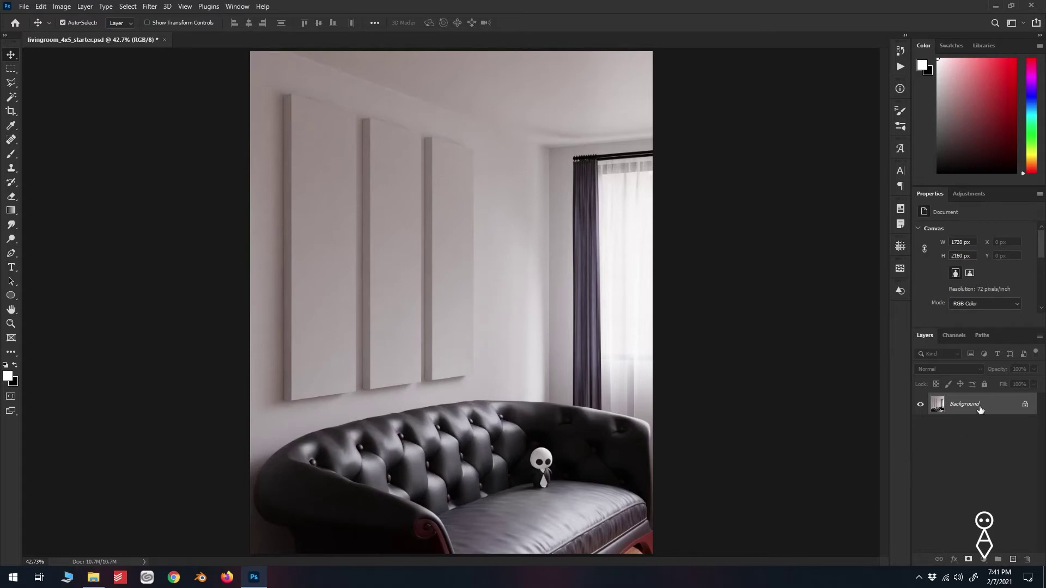
Step: Duplicate the Background layer and convert the Background copy into a smart object
left_click_drag(979, 409, 1014, 561)
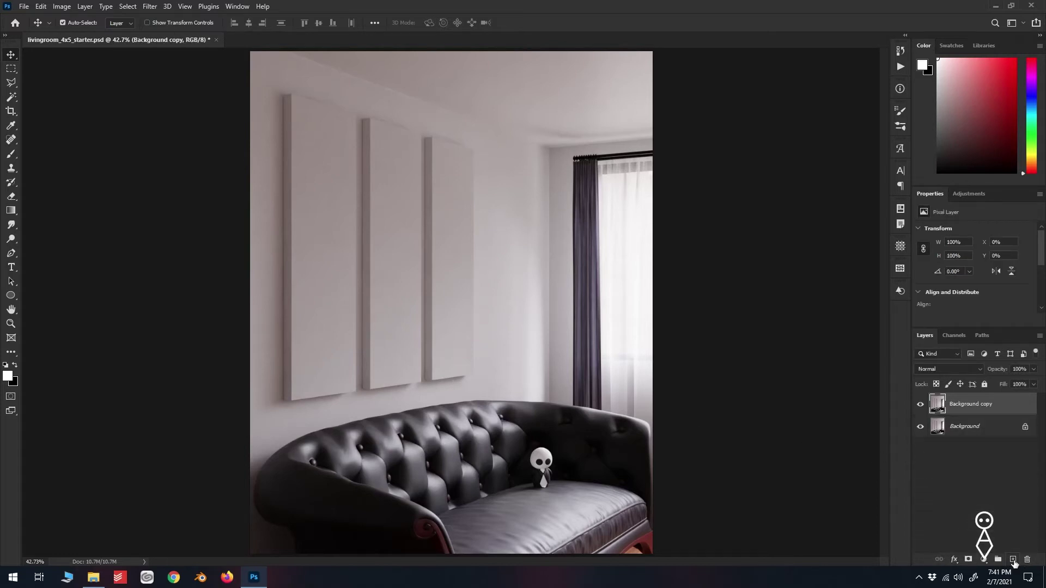
right_click(989, 407)
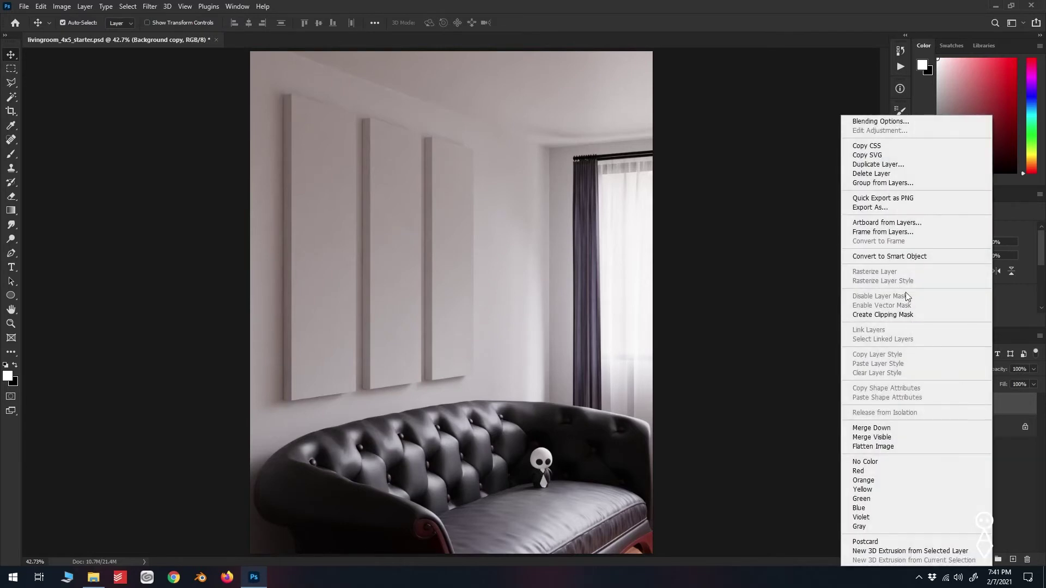
left_click(913, 261)
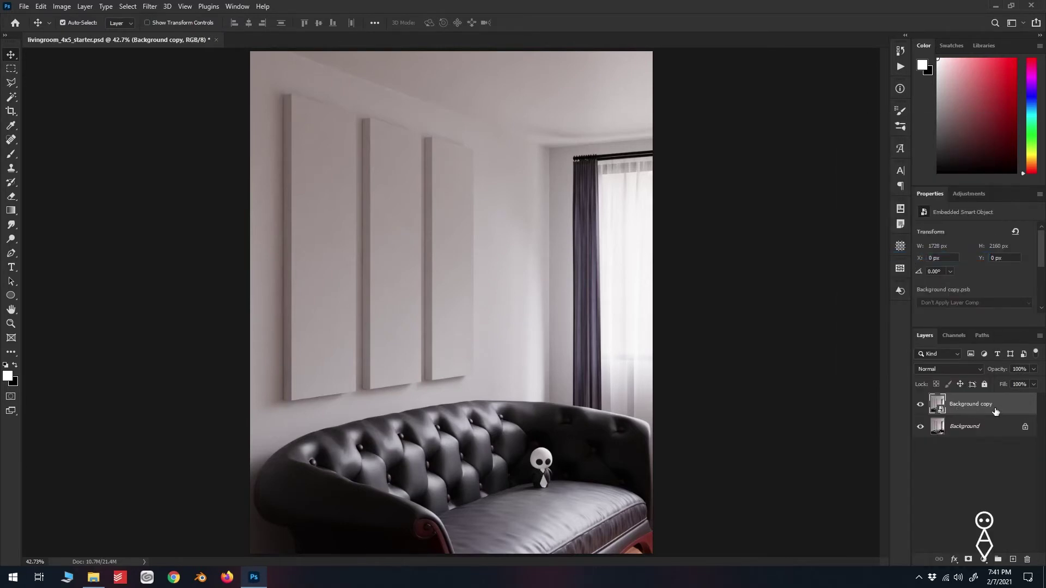
key("ctrl")
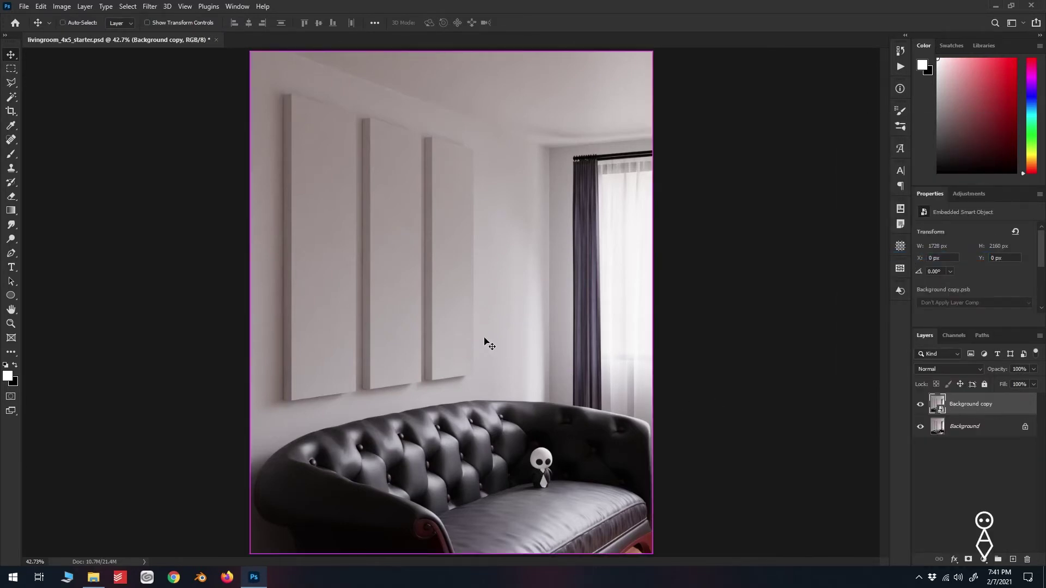
Step: Scale the room copy down to about 61% and move it toward the top-left
key("ctrl+t")
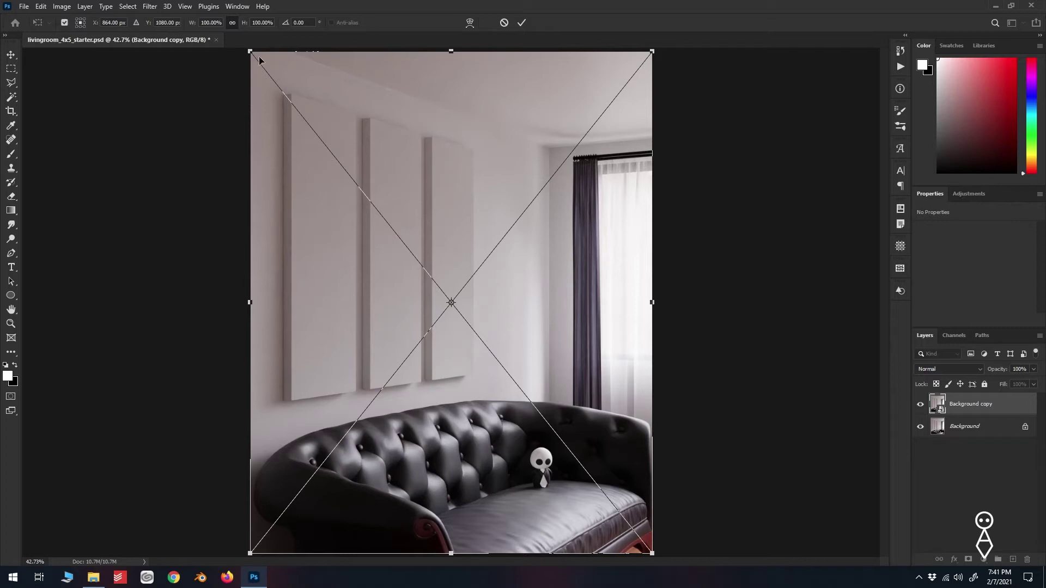
left_click_drag(252, 53, 391, 267)
left_click_drag(487, 296, 444, 243)
key("ctrl+plus")
key("ctrl+plus")
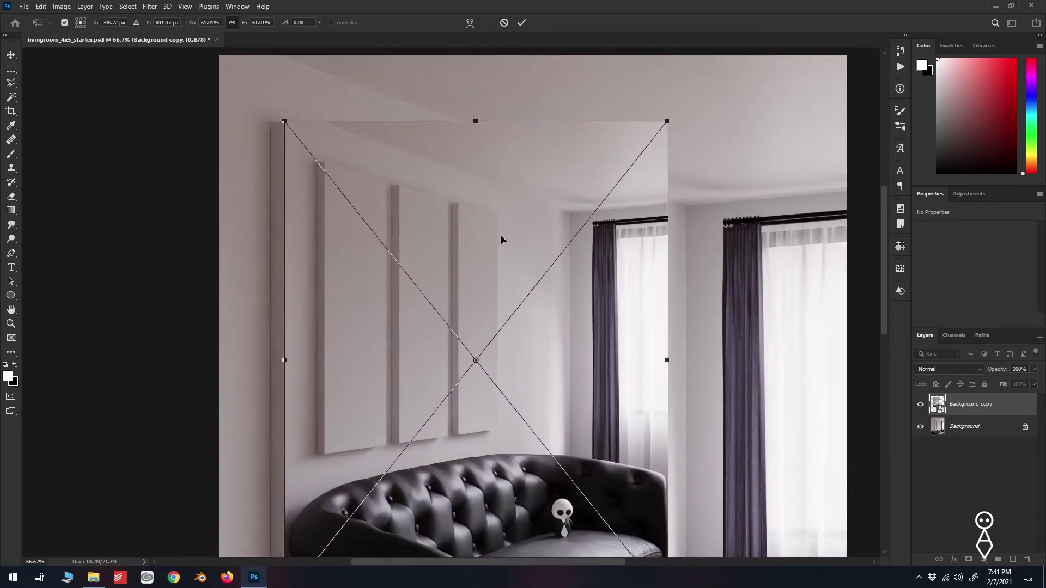
Step: Drag the copy's corners to match the wall panels' perspective and commit the transform
scroll(502, 240, "down", 5)
left_click_drag(646, 426, 567, 357)
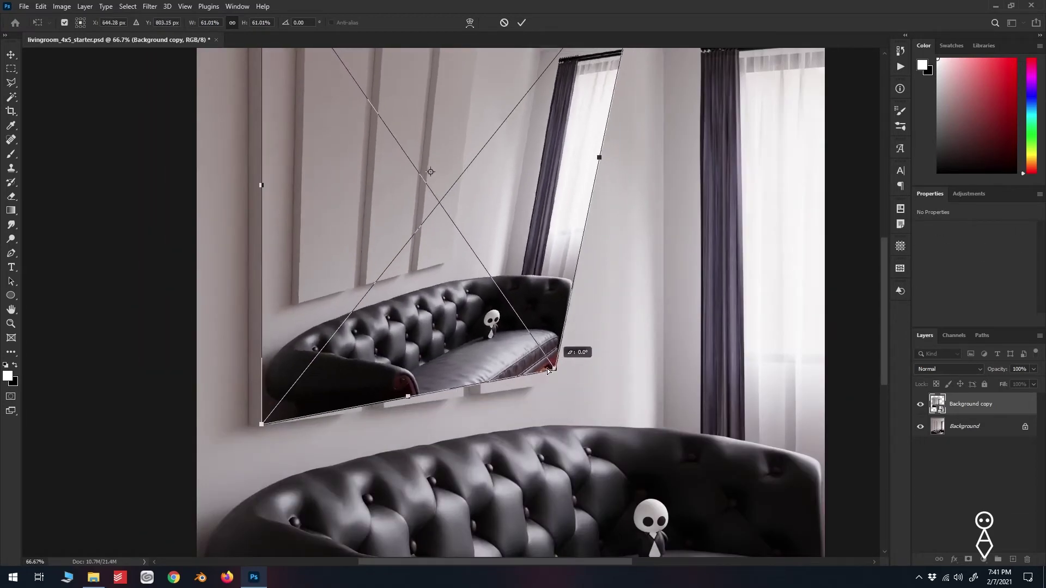
scroll(567, 357, "up", 6)
scroll(567, 357, "right", 3)
left_click_drag(546, 174, 299, 167)
scroll(446, 258, "up", 5)
scroll(329, 406, "down", 10)
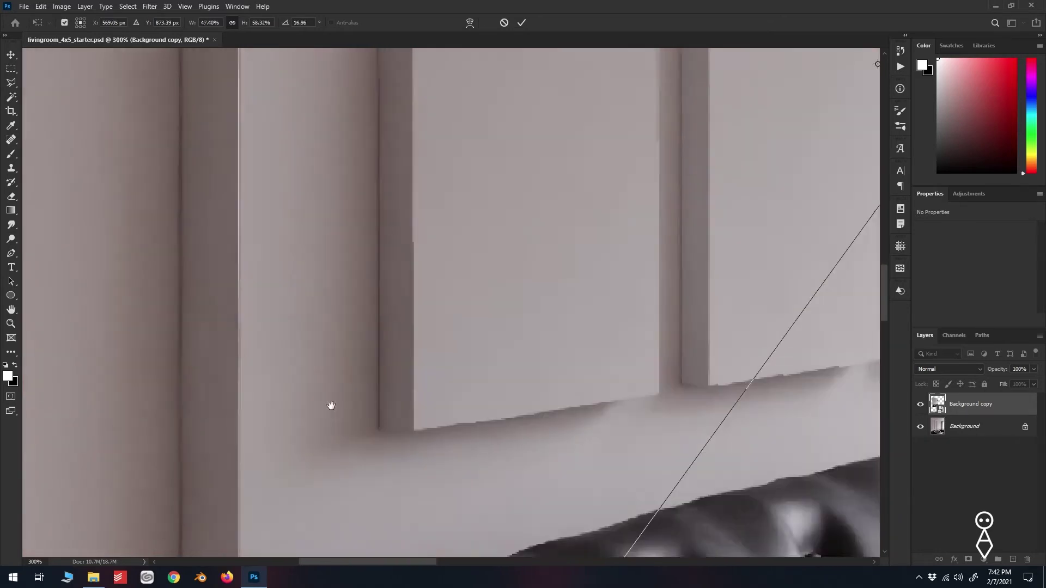
left_click_drag(257, 358, 518, 293)
left_click_drag(724, 267, 724, 265)
scroll(598, 297, "left", 15)
scroll(598, 297, "down", 3)
left_click_drag(249, 298, 252, 303)
left_click(521, 23)
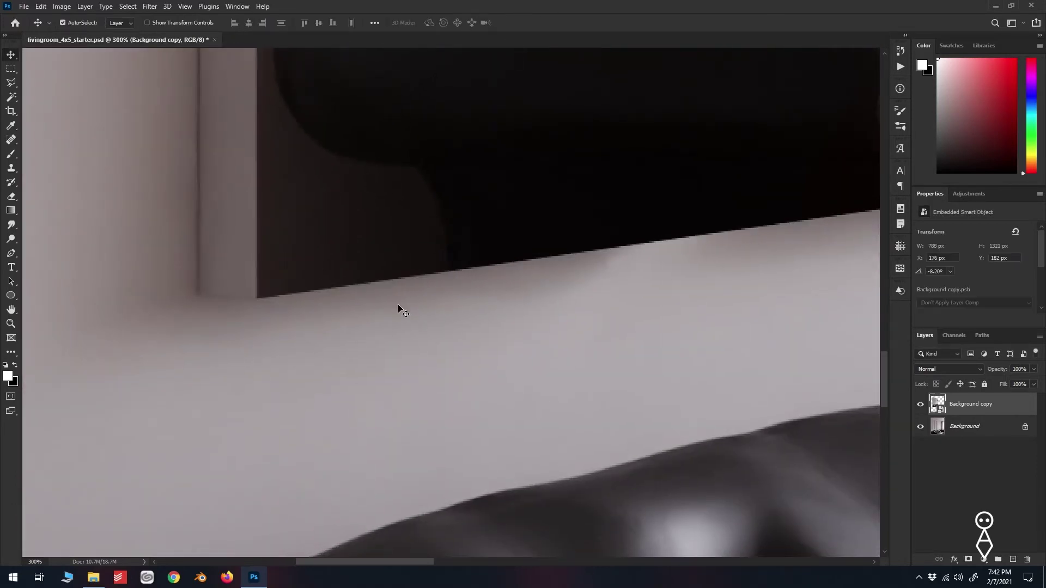
key("ctrl+0")
Step: Hide the room copy and outline the first wall panel with the Polygonal Lasso
left_click(921, 404)
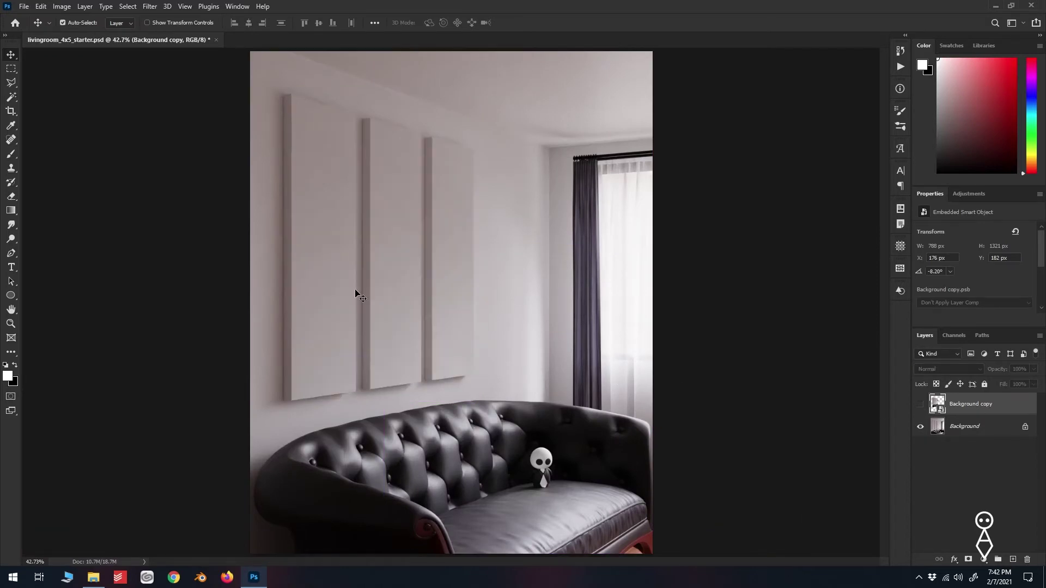
key("l")
key("ctrl+plus")
key("ctrl+plus")
key("ctrl+plus")
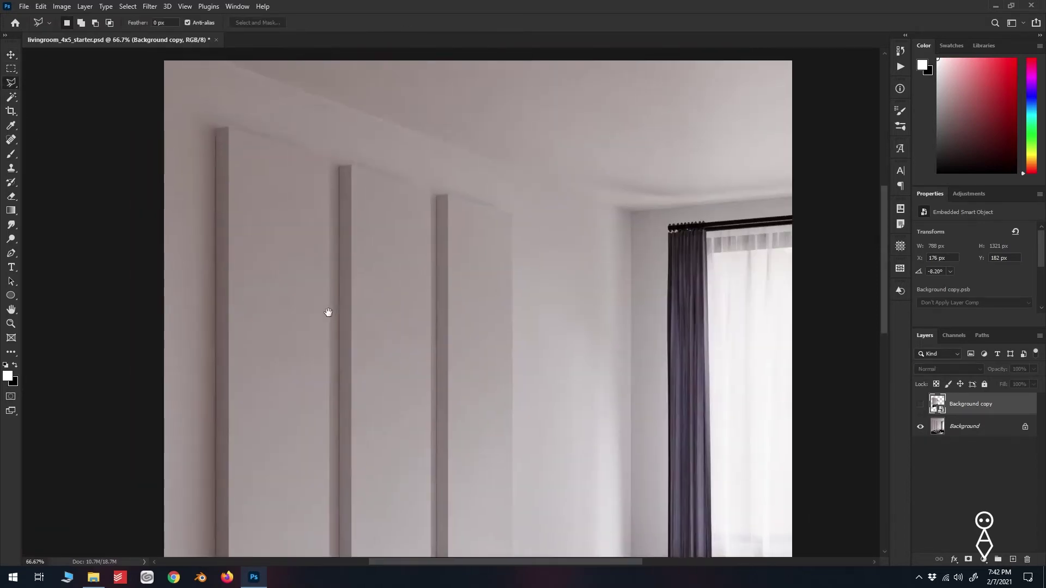
key("ctrl+plus")
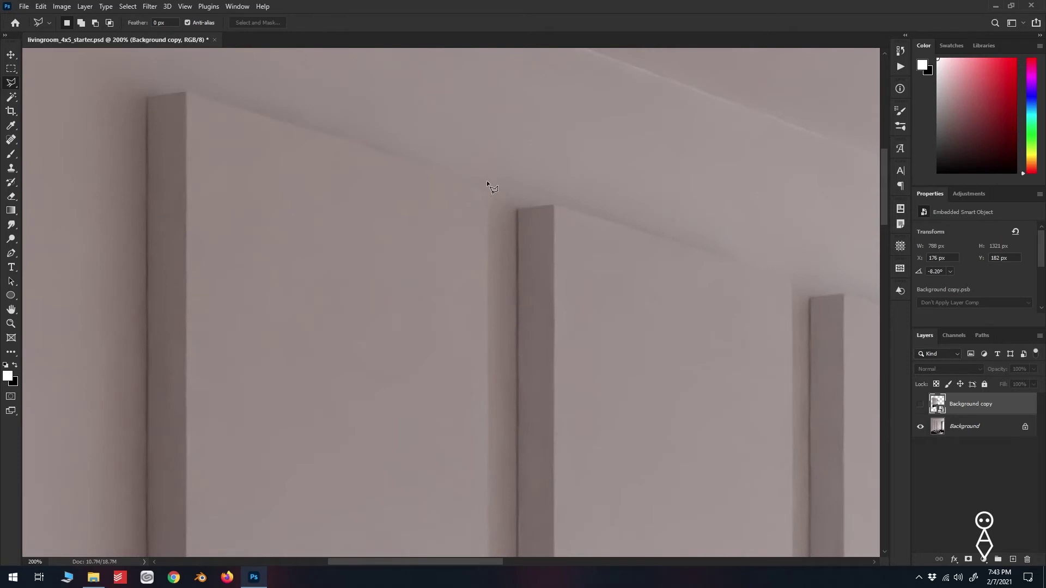
left_click(486, 183)
left_click(185, 93)
scroll(185, 92, "down", 10)
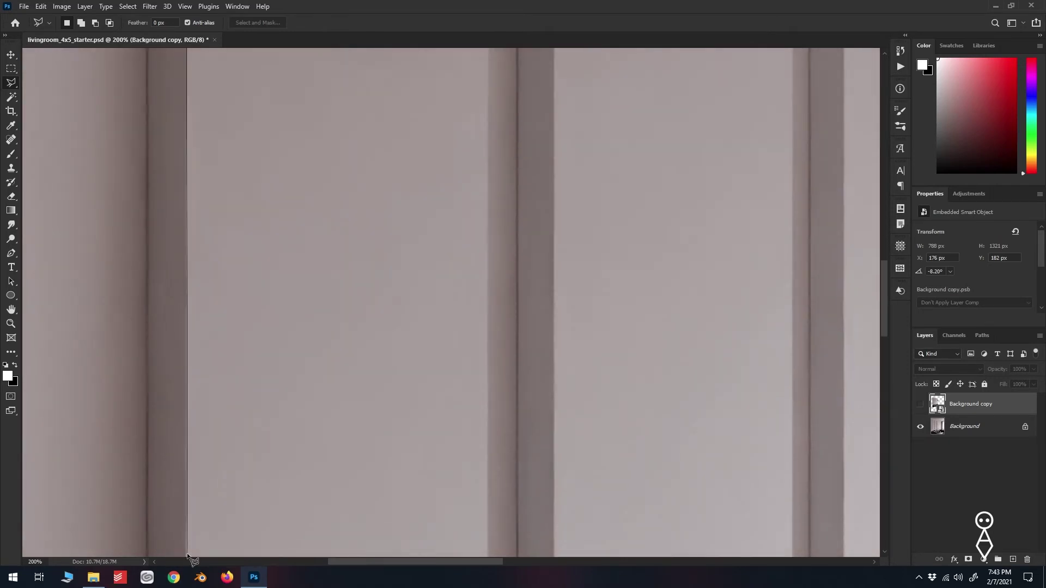
scroll(187, 421, "up", 2)
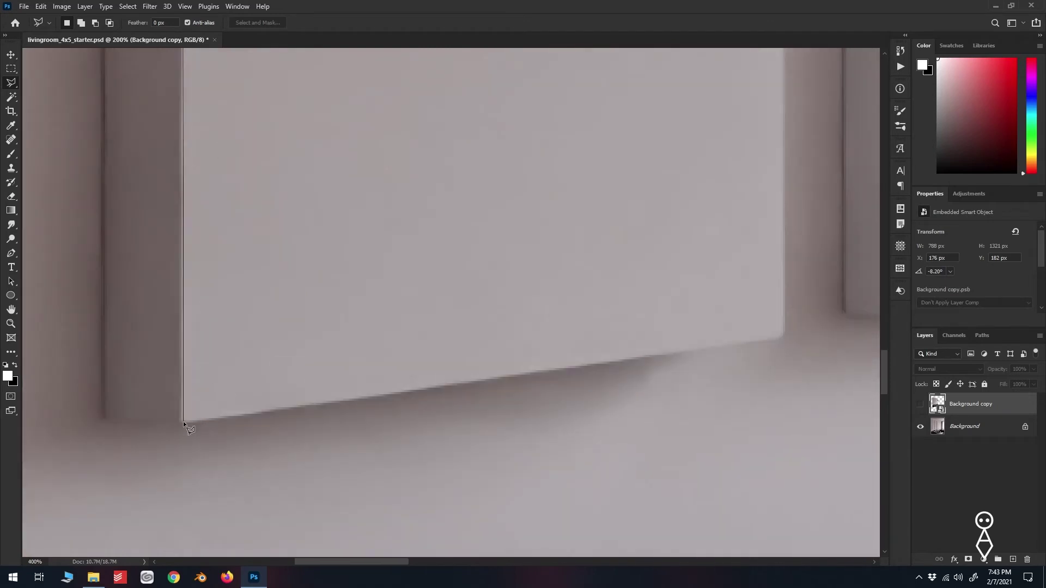
left_click(180, 423)
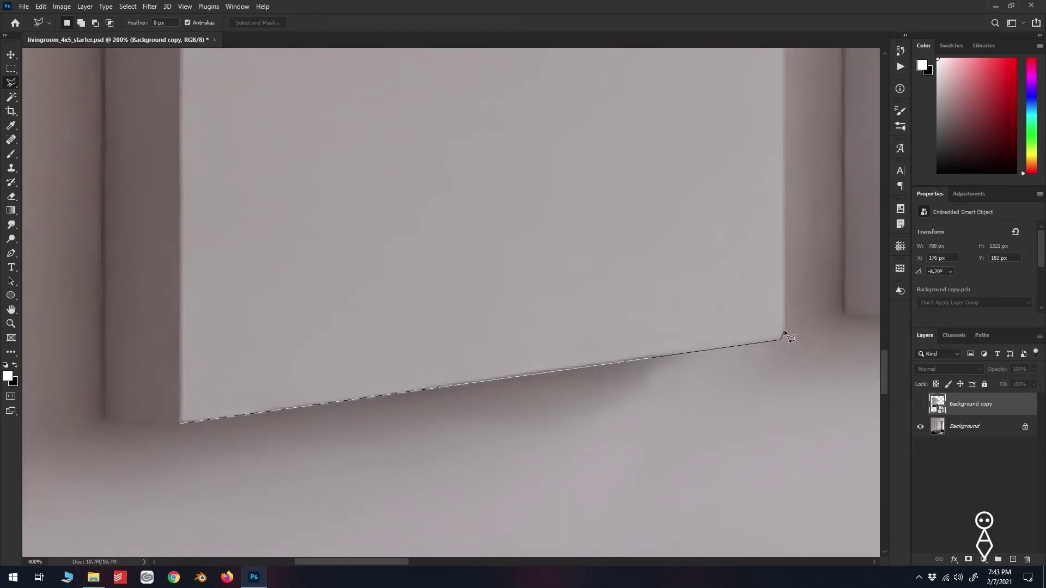
scroll(784, 332, "up", 15)
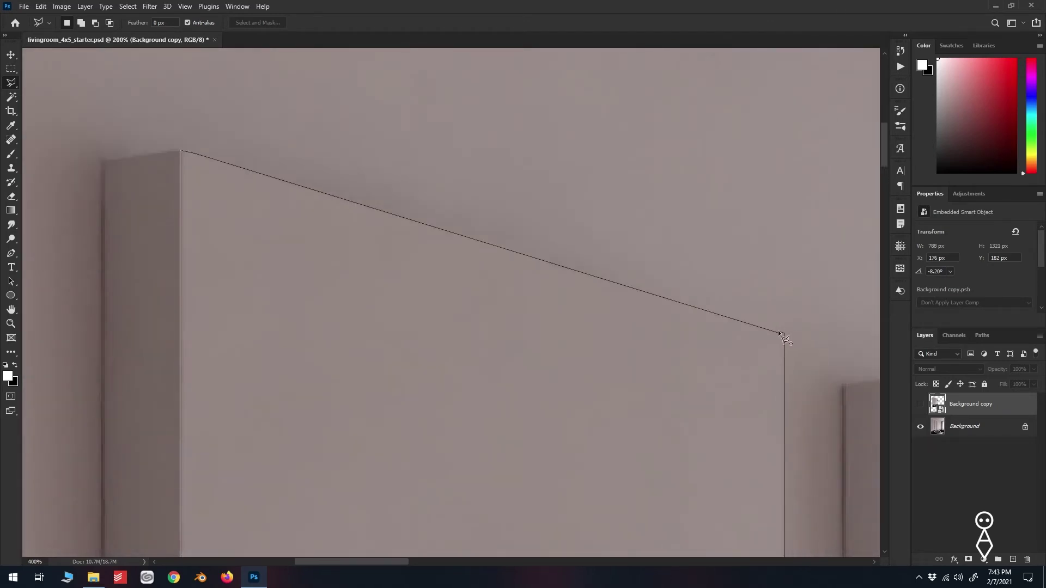
double_click(779, 331)
Step: Add the second wall panel's face to the selection
scroll(563, 231, "down", 4)
scroll(645, 196, "right", 8)
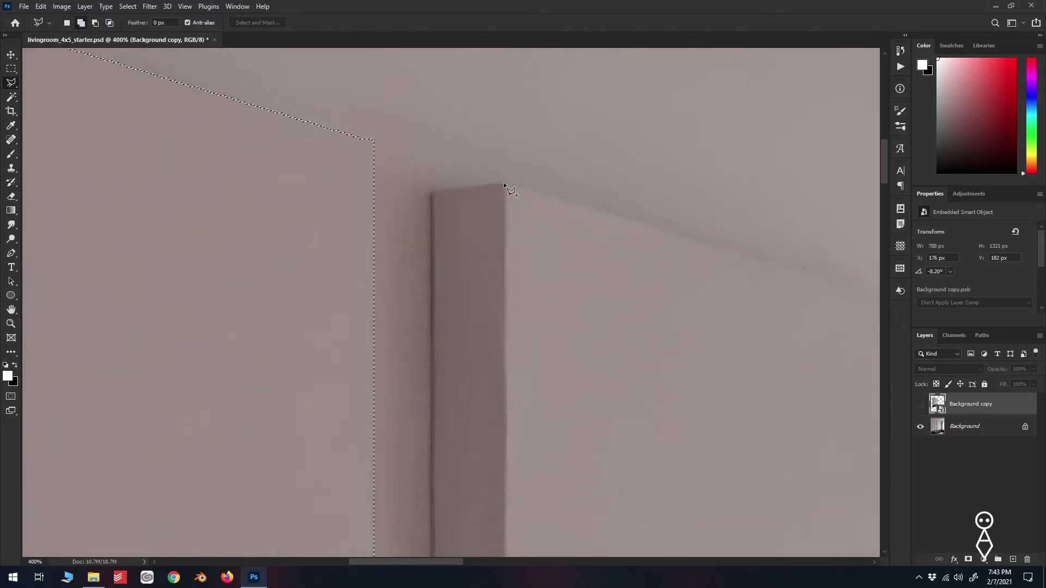
left_click(504, 183)
scroll(504, 235, "down", 15)
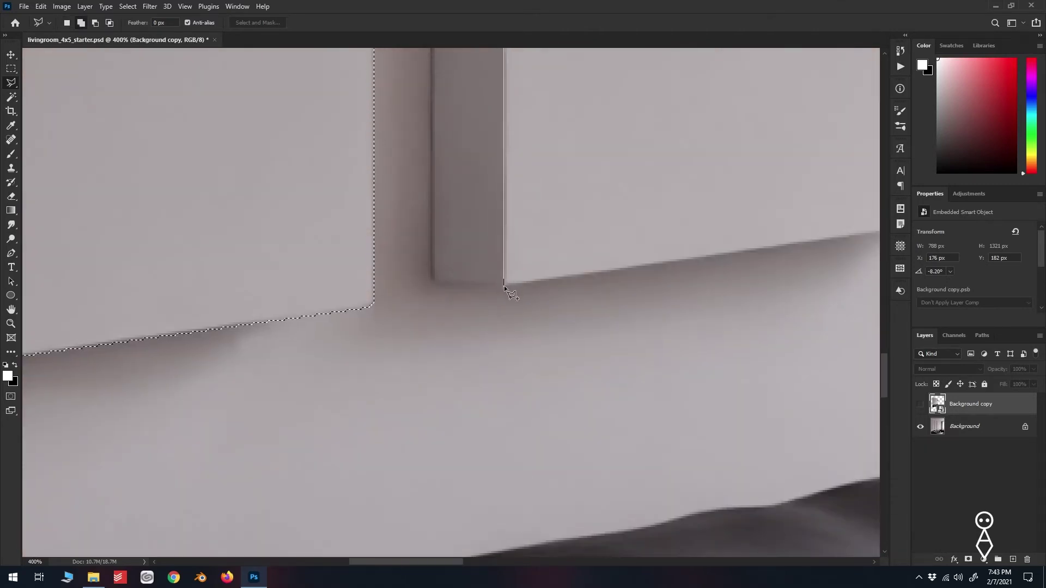
left_click(504, 285)
scroll(569, 215, "right", 8)
left_click(559, 211)
scroll(548, 58, "up", 14)
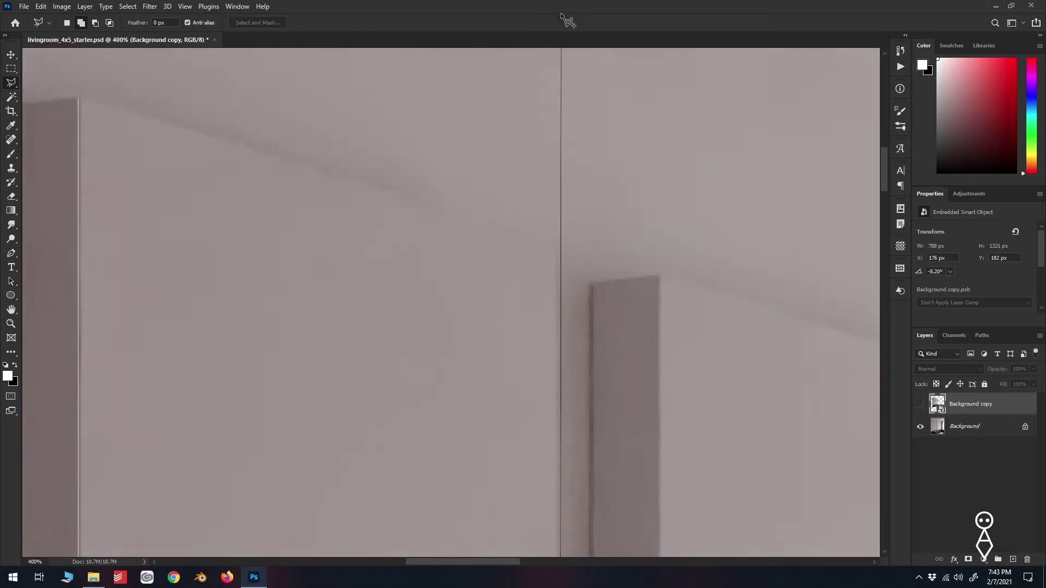
scroll(557, 218, "up", 4)
left_click(556, 341)
double_click(79, 197)
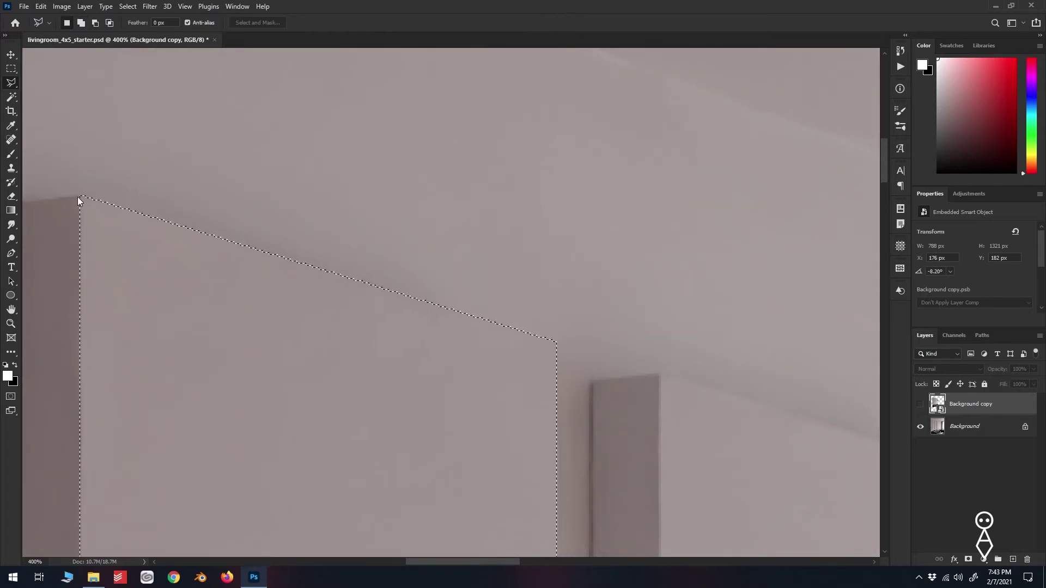
Step: Add the third wall panel's face to the selection
scroll(218, 228, "right", 8)
scroll(367, 247, "down", 3)
left_click(370, 250)
scroll(382, 382, "down", 15)
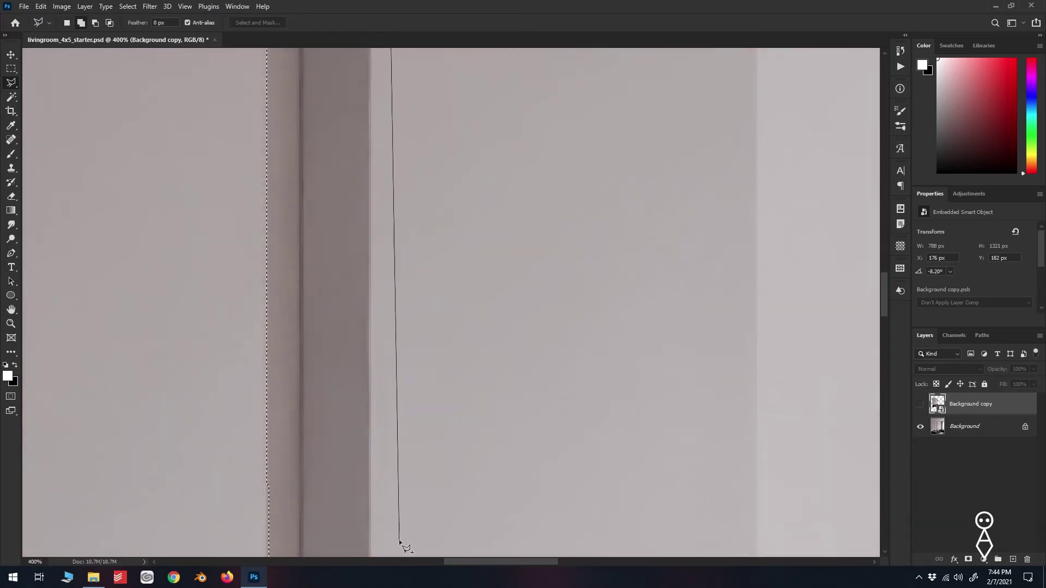
scroll(381, 491, "down", 5)
left_click(368, 389)
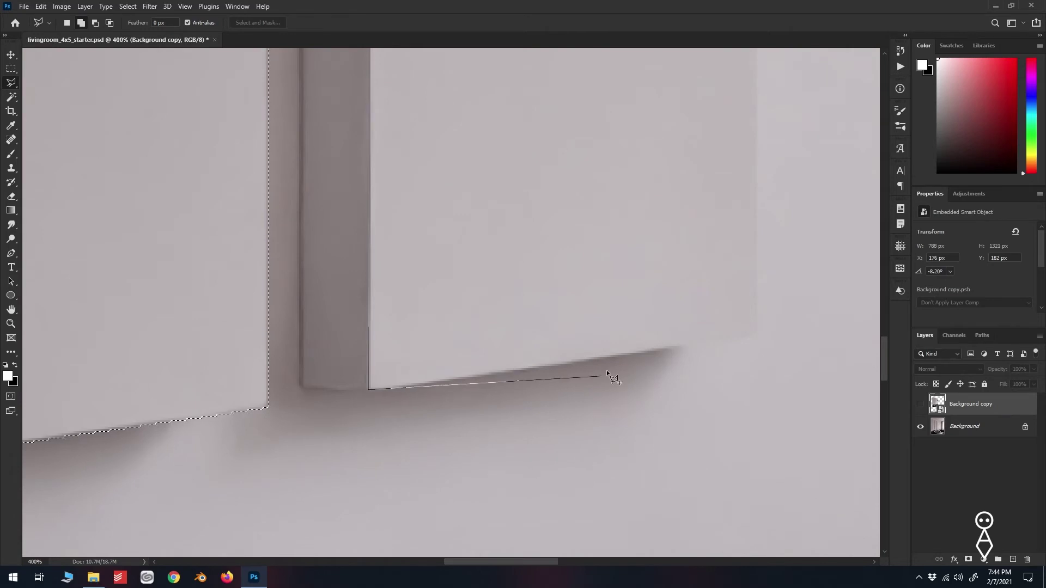
left_click(756, 333)
scroll(762, 218, "up", 18)
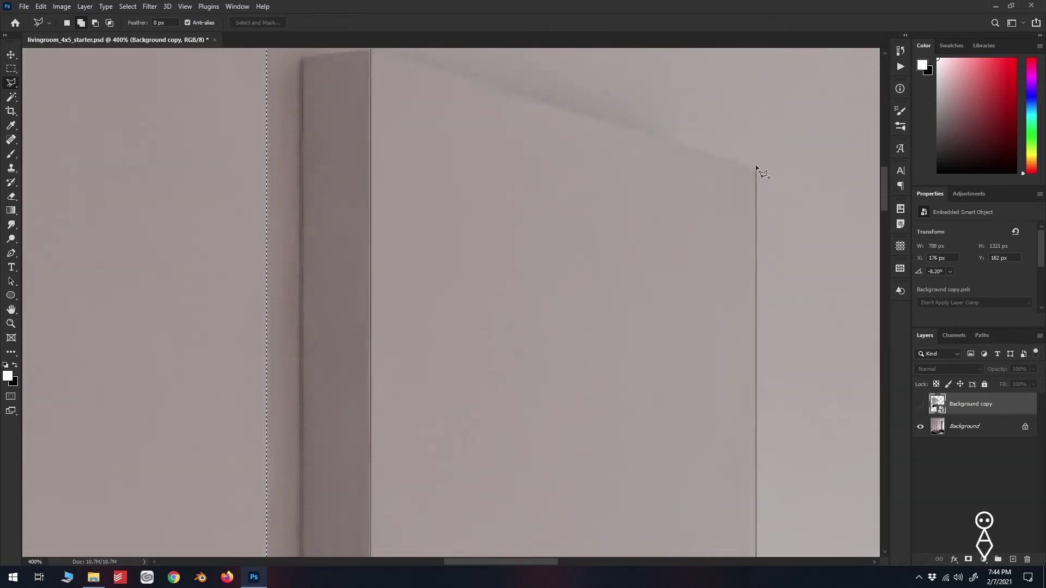
left_click(757, 168)
scroll(365, 136, "up", 3)
left_click(372, 173)
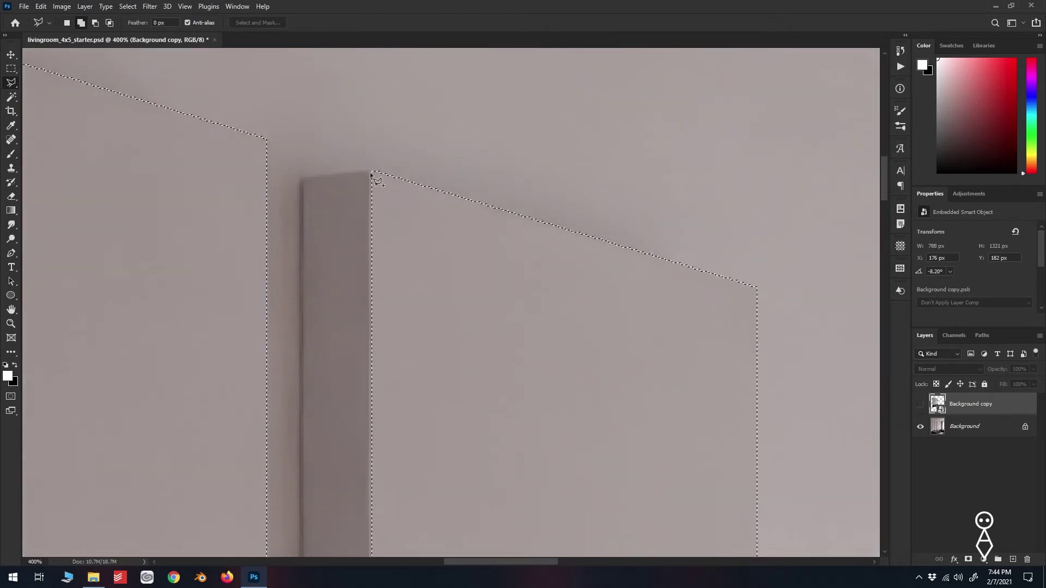
Step: Add an extra piece along the panel edge, then show the warped room copy again
scroll(368, 289, "down", 5)
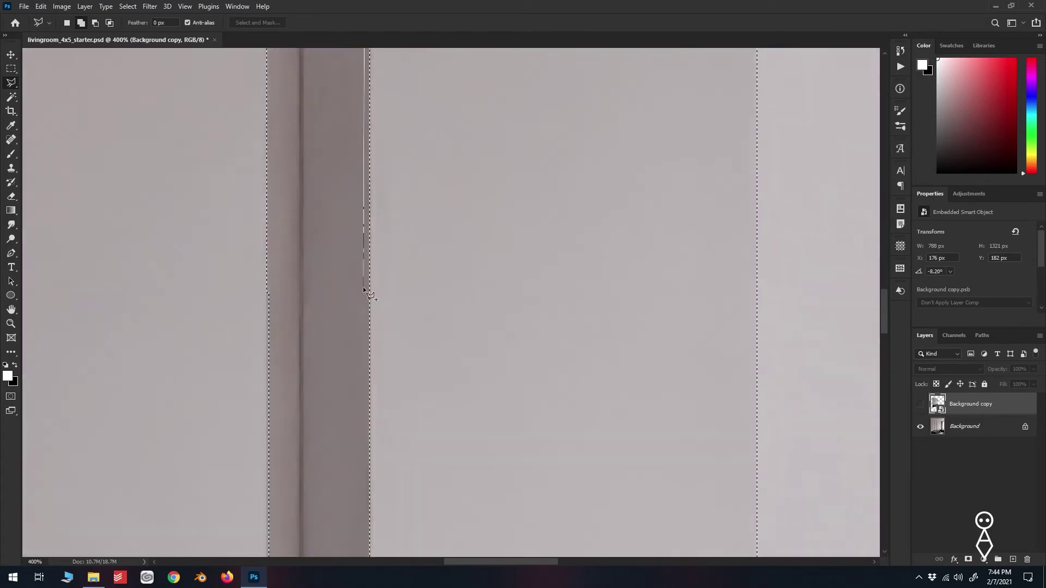
left_click(377, 52)
key("ctrl+minus")
key("ctrl+minus")
key("ctrl+plus")
key("ctrl+plus")
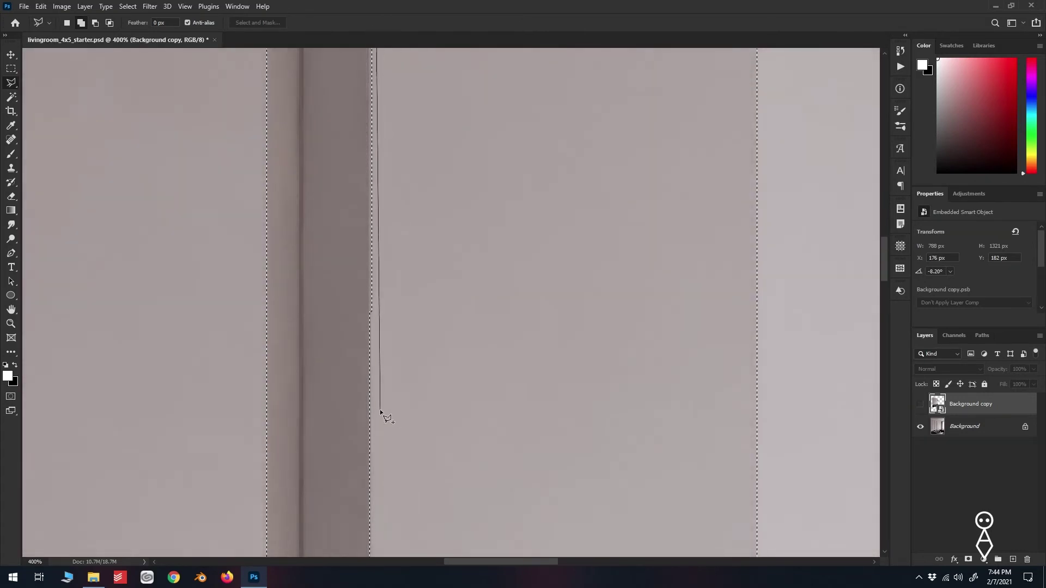
left_click(369, 322)
double_click(514, 328)
key("ctrl+0")
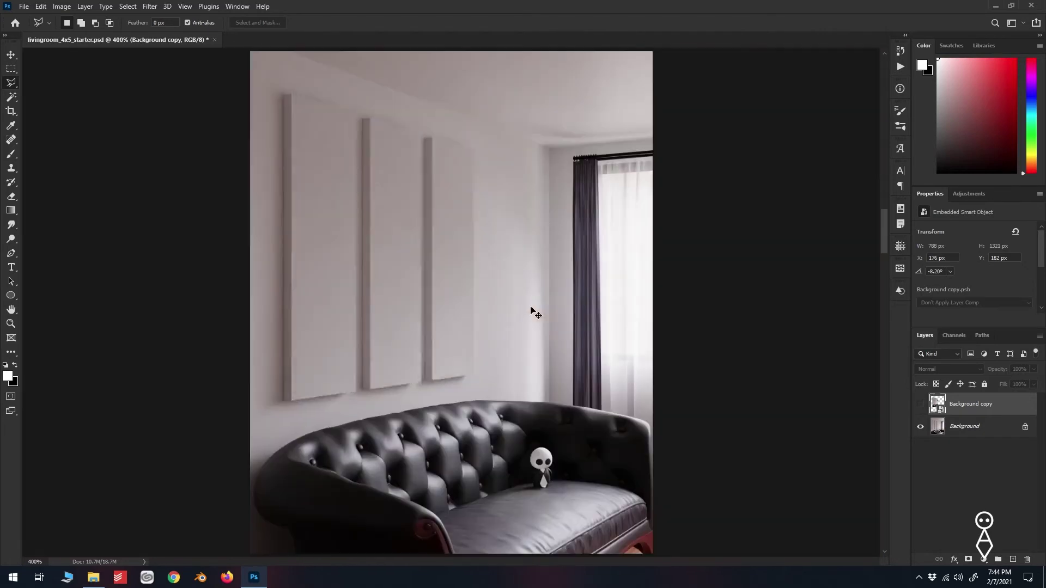
left_click(920, 405)
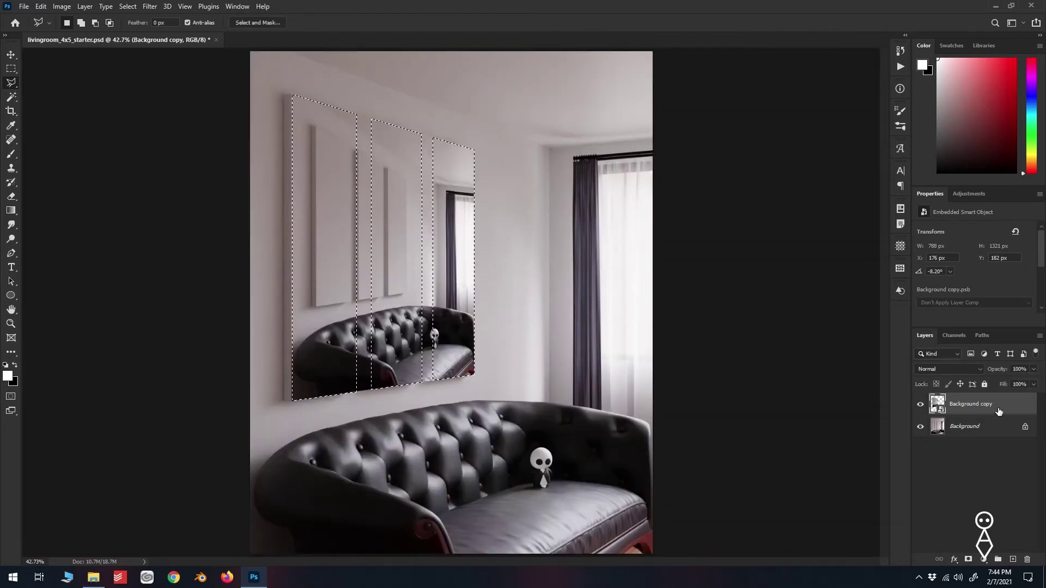
Step: Mask the room copy to the panel selection, then target its smart-object thumbnail with the Move tool
left_click(968, 560)
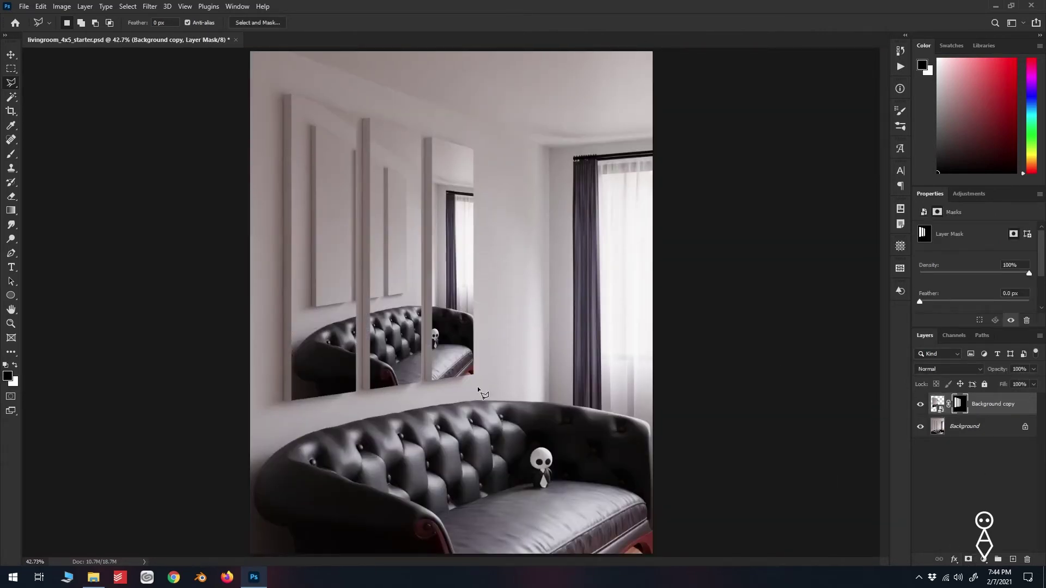
left_click(12, 56)
left_click(941, 408)
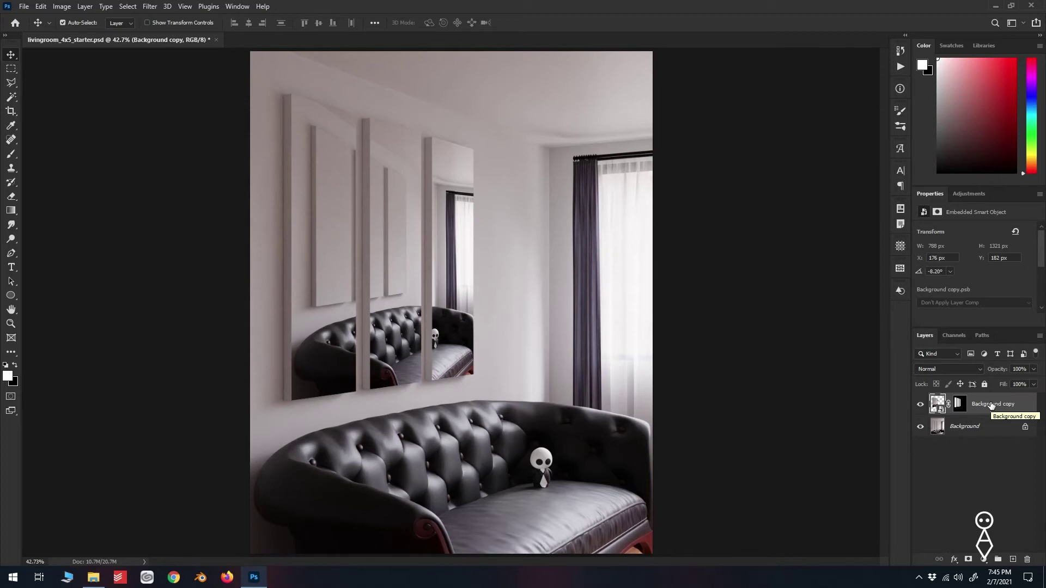
Step: Open the wall-art smart object's contents and place guides on its left and right edges
double_click(938, 406)
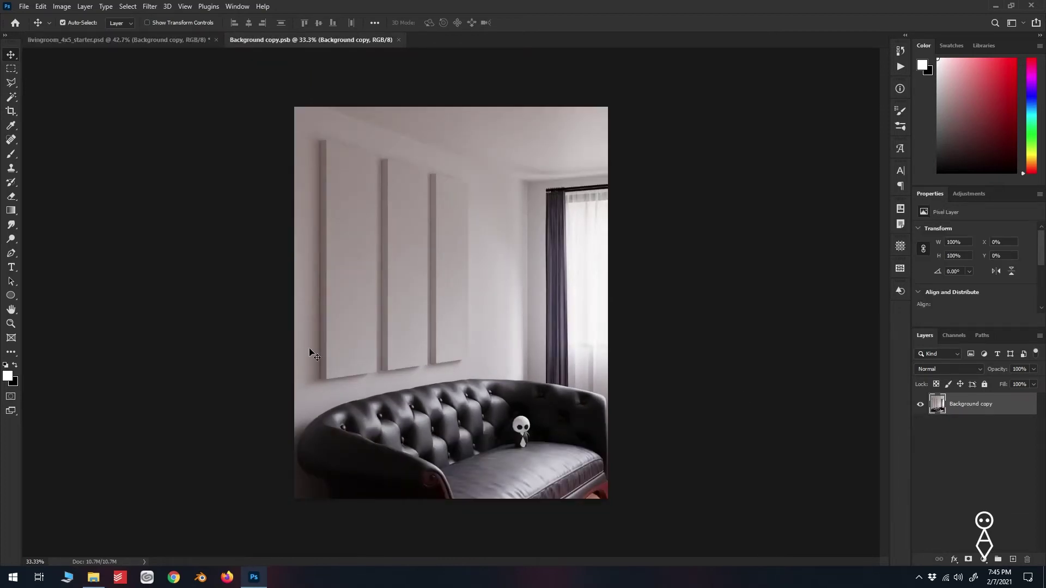
key("ctrl+r")
left_click_drag(29, 283, 300, 294)
left_click_drag(28, 265, 613, 364)
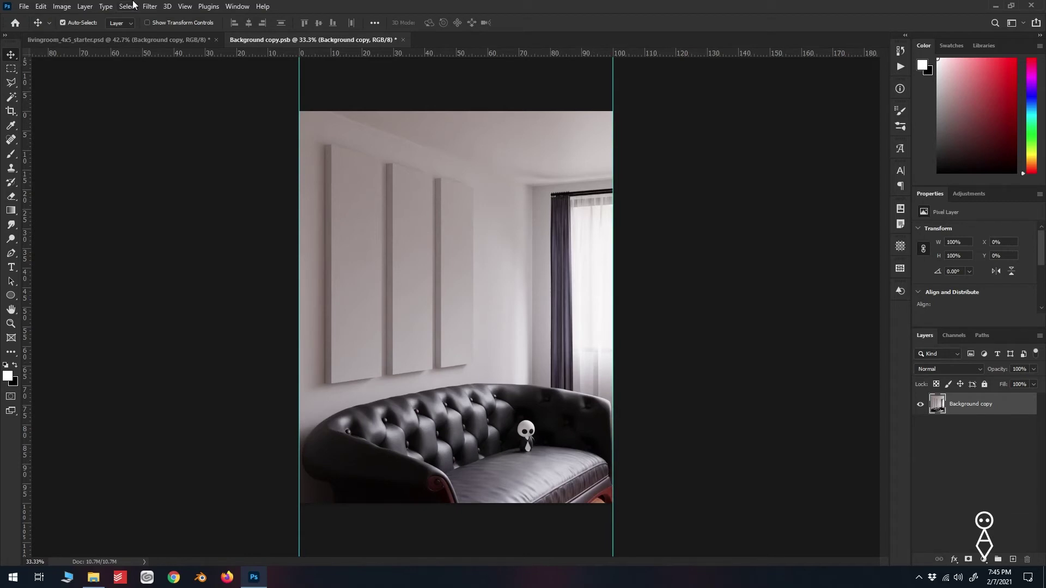
Step: Set the canvas width to 200% and save the smart object contents
left_click(63, 7)
left_click(92, 98)
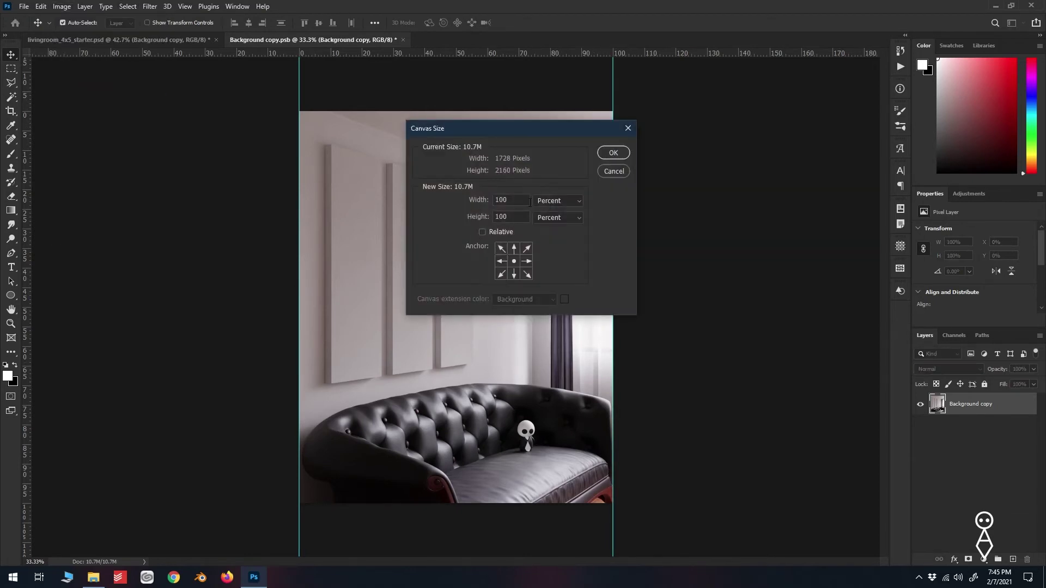
type("200")
key("Return")
key("ctrl+s")
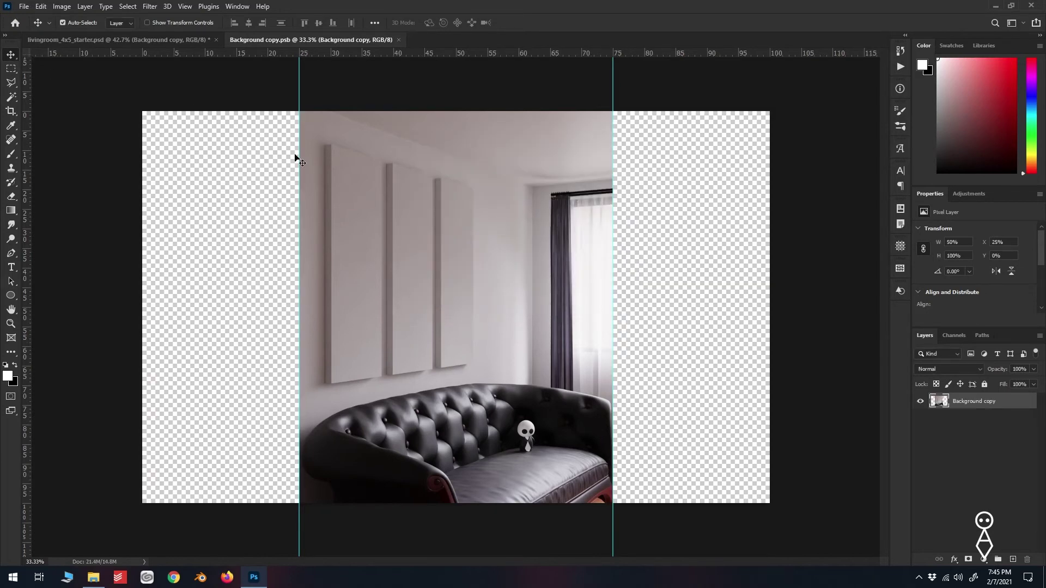
Step: Place ice 1s-5699.jpg from chuy_images at about 200%, save, and check the living room mockup
left_click(94, 578)
double_click(460, 233)
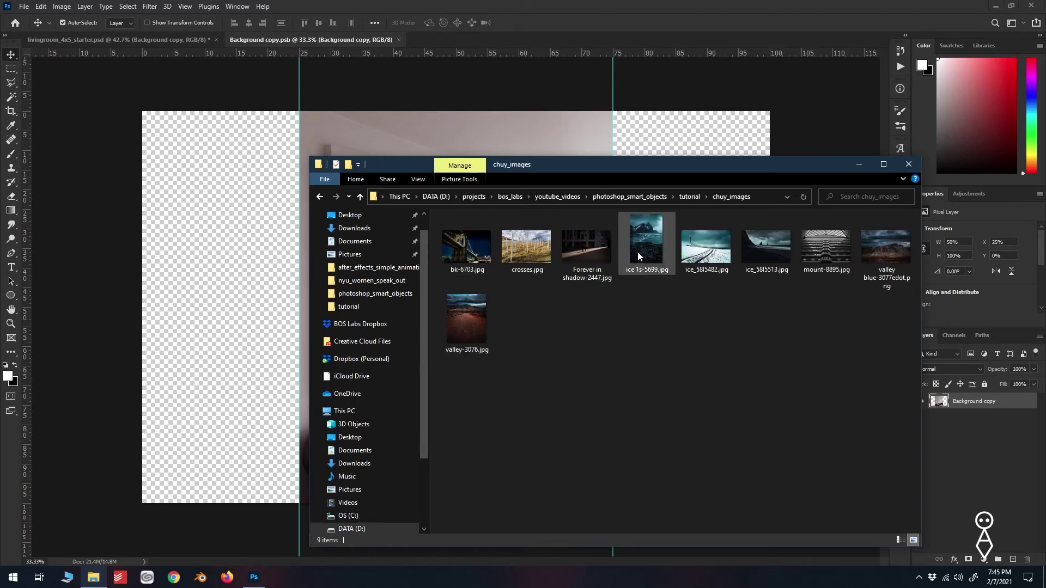
left_click_drag(639, 252, 527, 366)
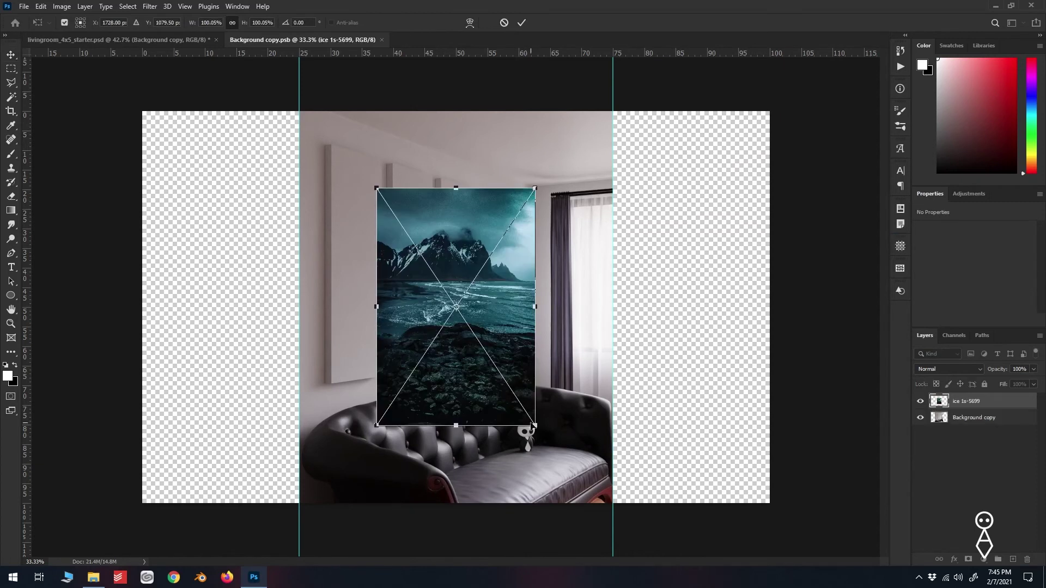
left_click_drag(533, 425, 613, 543)
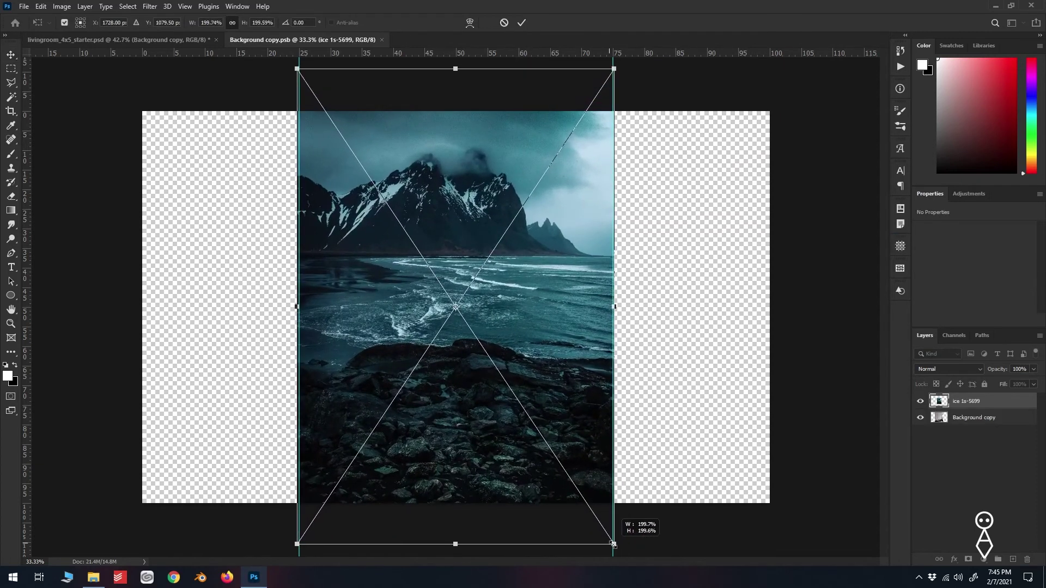
key("ctrl+s")
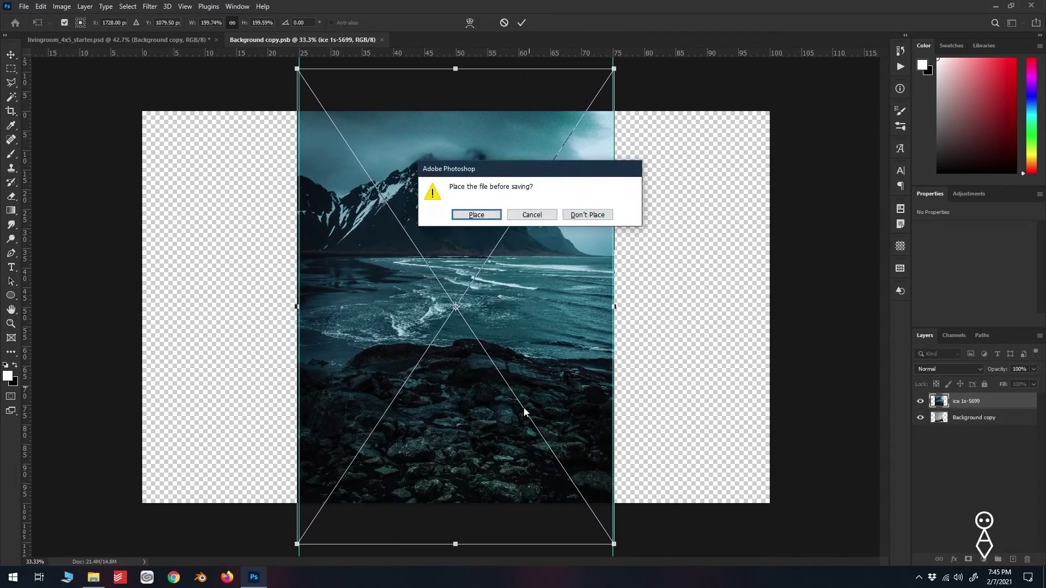
left_click(482, 214)
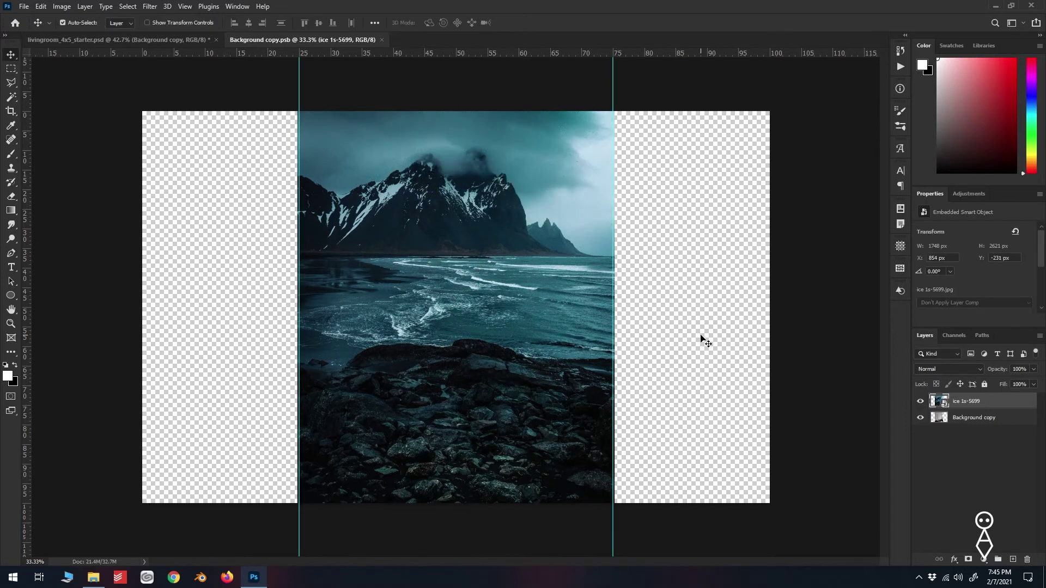
left_click(143, 44)
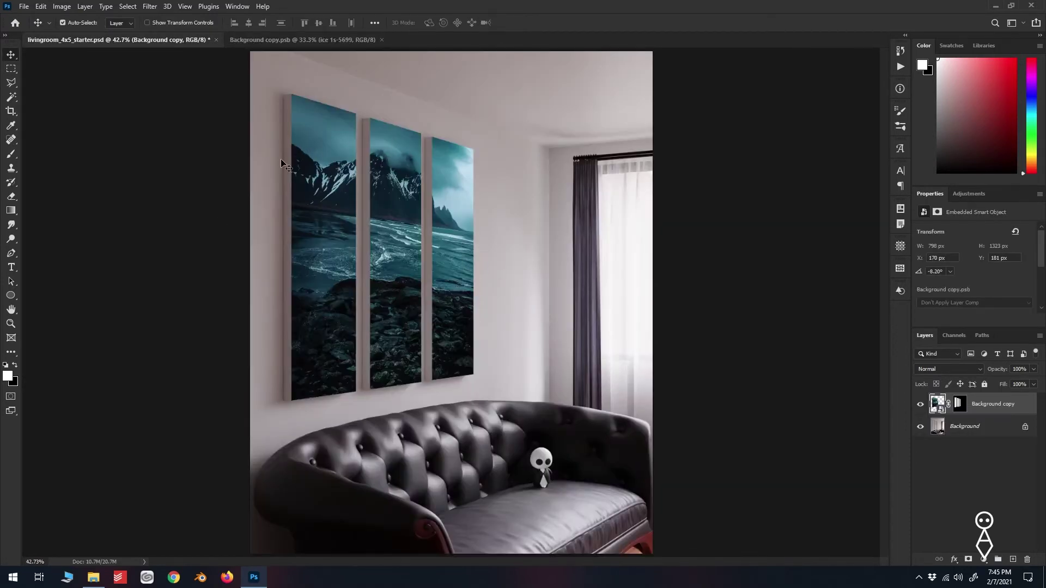
left_click(302, 40)
Step: Place the mount-8895 photo, scale it up to fill the canvas, and save
left_click_drag(604, 115, 456, 307)
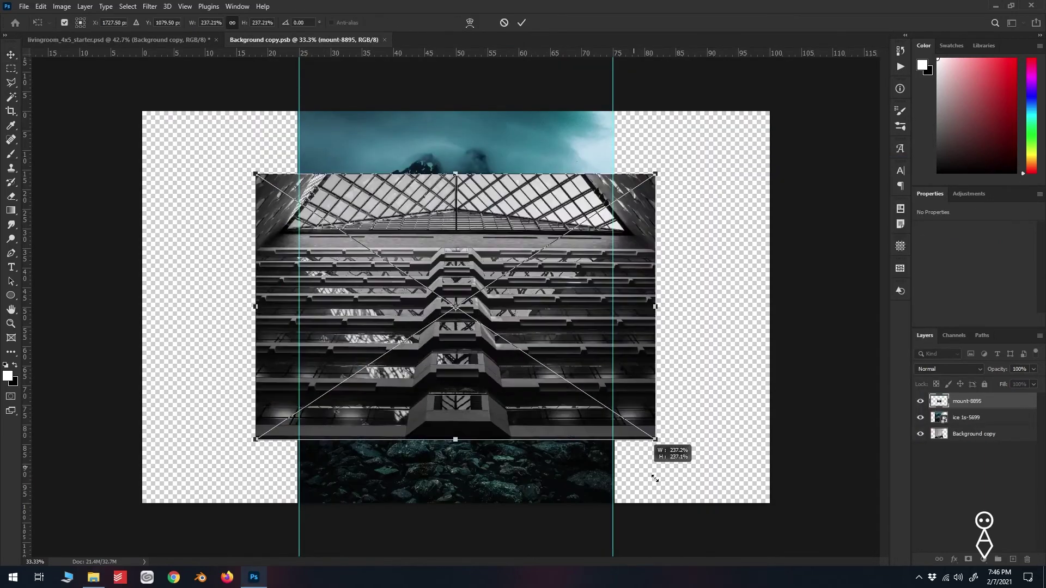
left_click(547, 23)
key("ctrl+Tab")
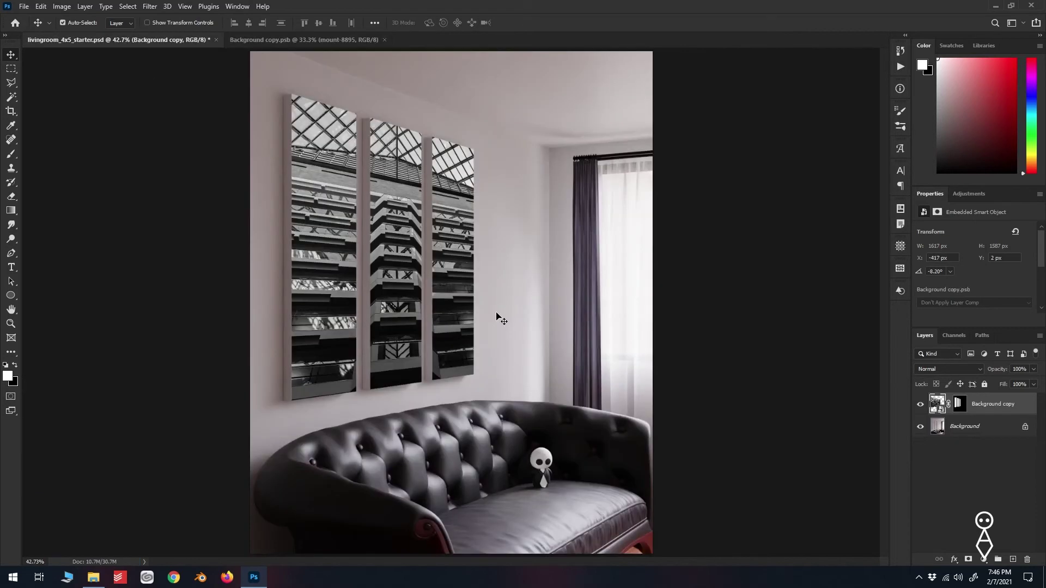
key("ctrl+Tab")
key("ctrl+t")
left_click_drag(762, 509, 784, 523)
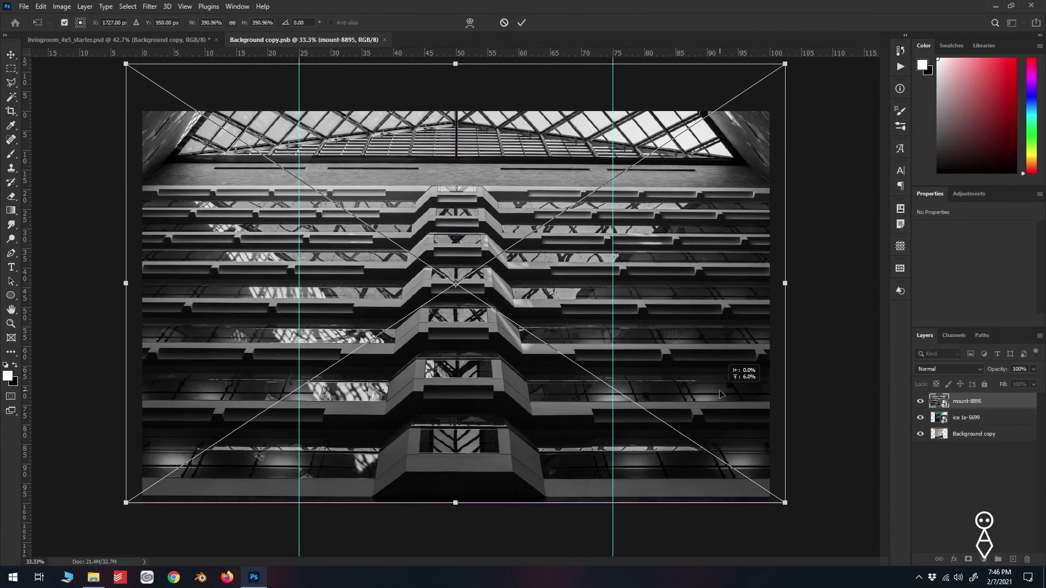
key("Return")
key("ctrl+s")
key("ctrl+Tab")
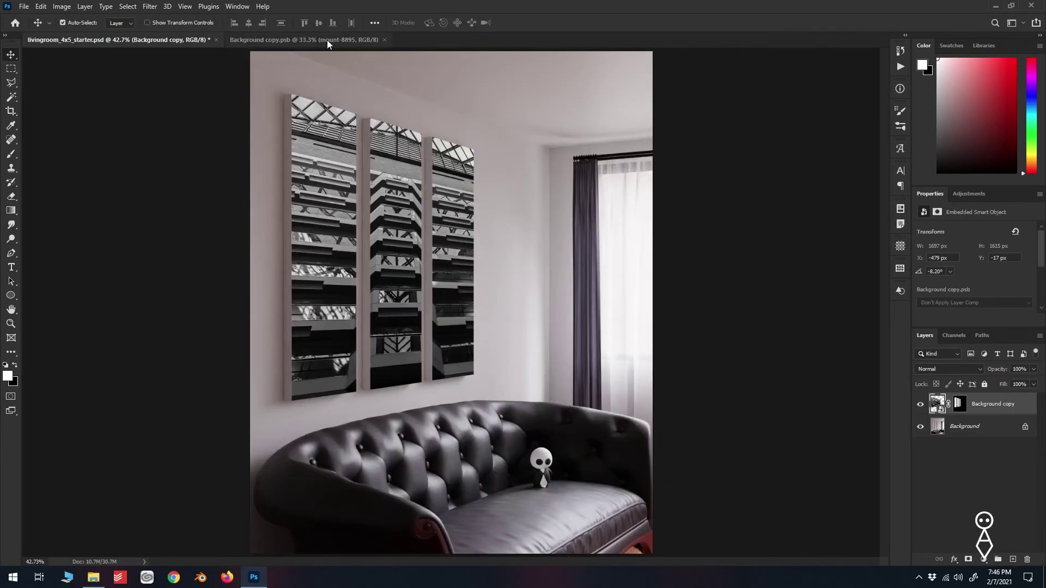
left_click(327, 40)
Step: Add the ice_5815482 snowy photo shifted to the right, and save
left_click(68, 573)
left_click_drag(724, 321, 639, 376)
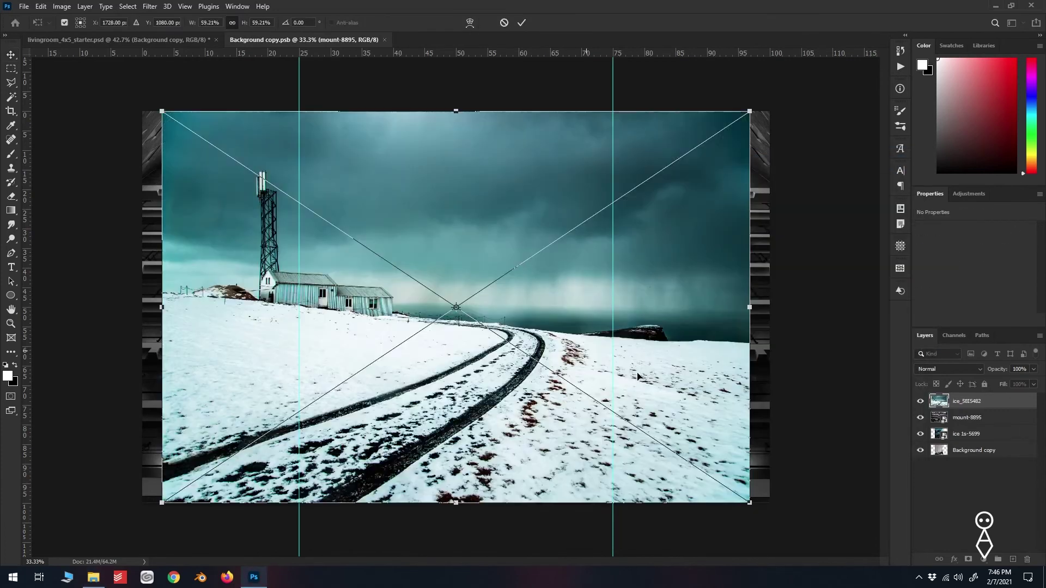
left_click_drag(567, 403, 644, 404)
key("Return")
key("ctrl+s")
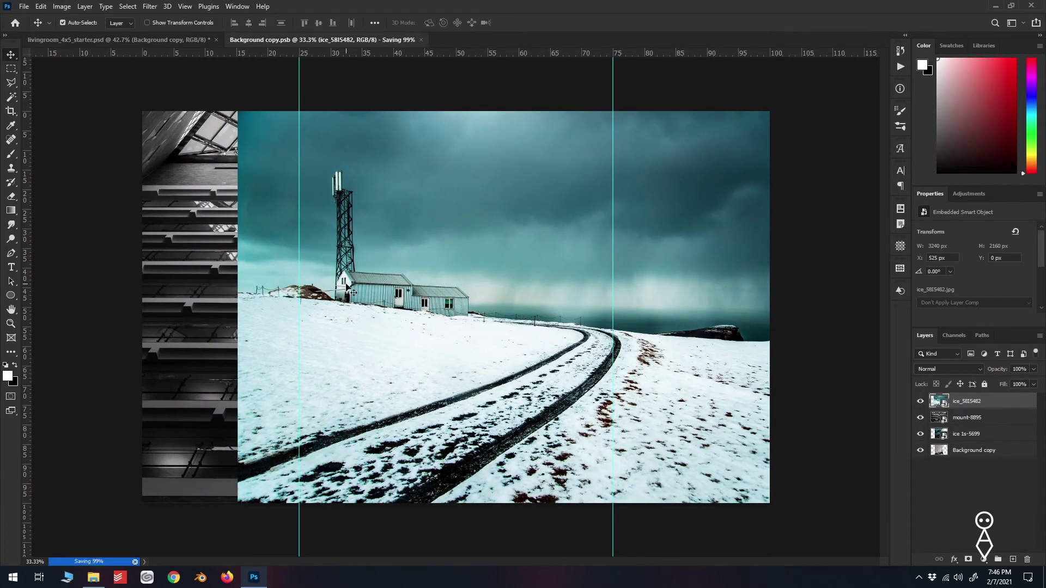
key("ctrl+Tab")
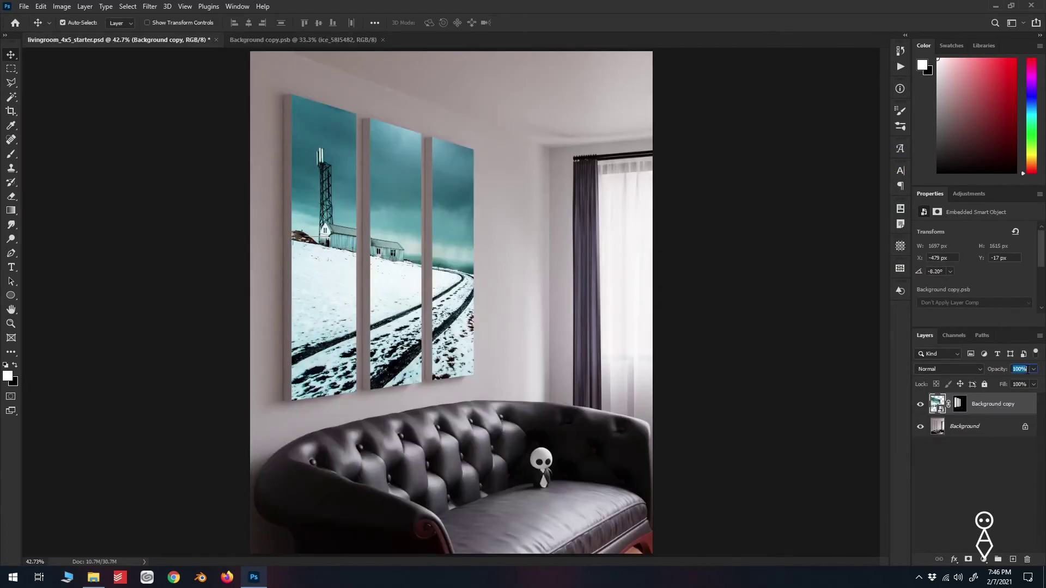
left_click(329, 40)
Step: Add valley-3076 enlarged to about 303%, hide the ice_5815482 layer, and save
left_click(93, 577)
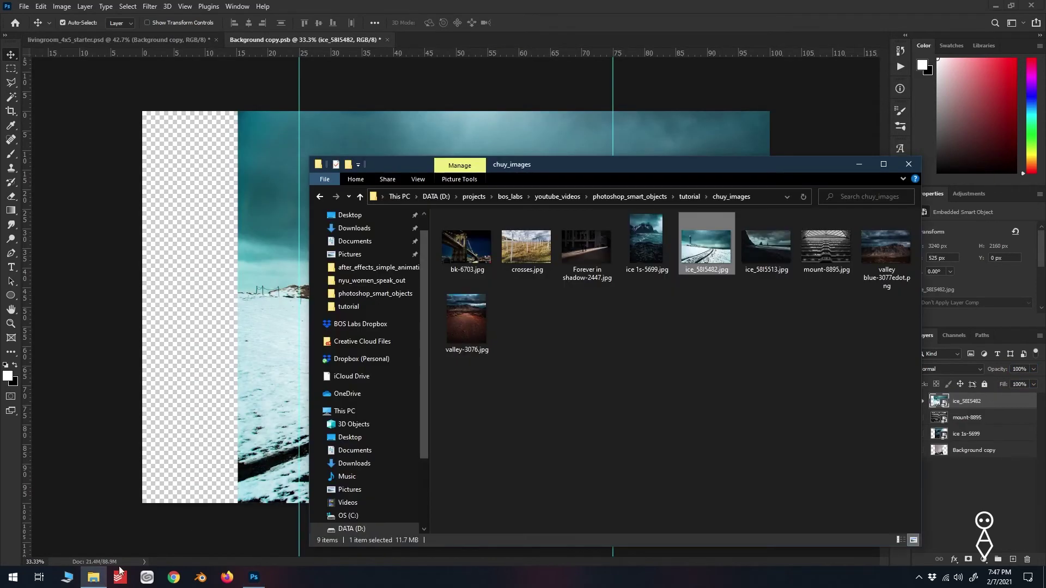
mouse_move(466, 322)
left_mouse_down()
mouse_move(473, 223)
mouse_move(456, 305)
left_mouse_up()
left_click_drag(509, 381, 650, 497)
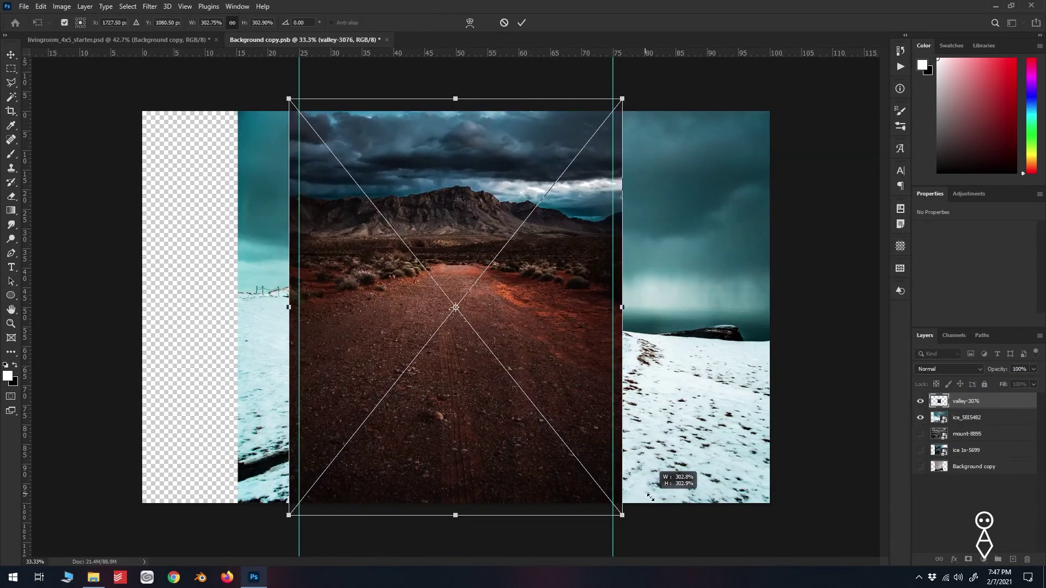
key("Return")
left_click(920, 417)
key("ctrl+s")
left_click(153, 42)
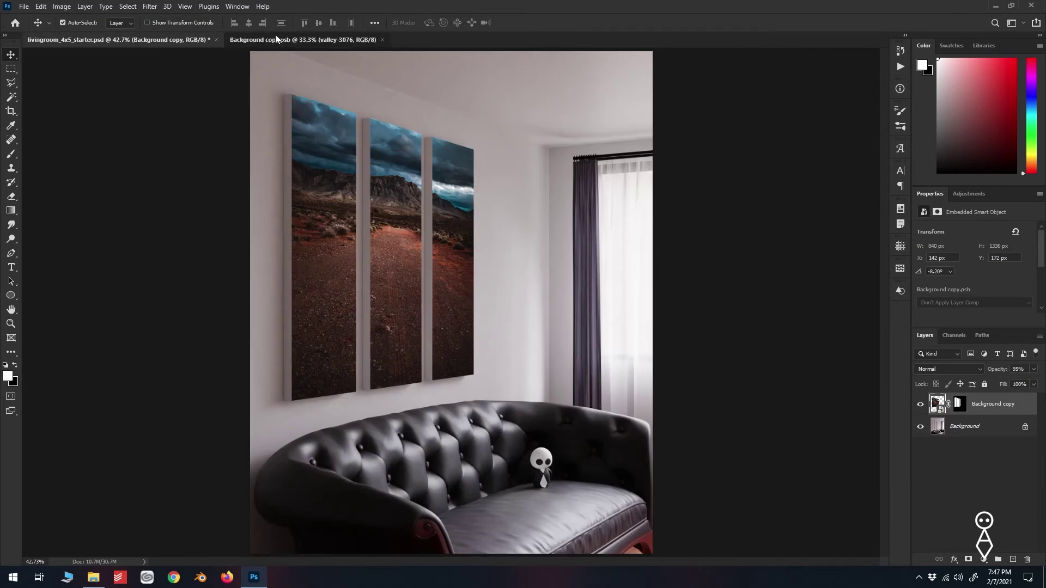
left_click(276, 38)
key("ctrl+t")
key("Return")
key("ctrl+s")
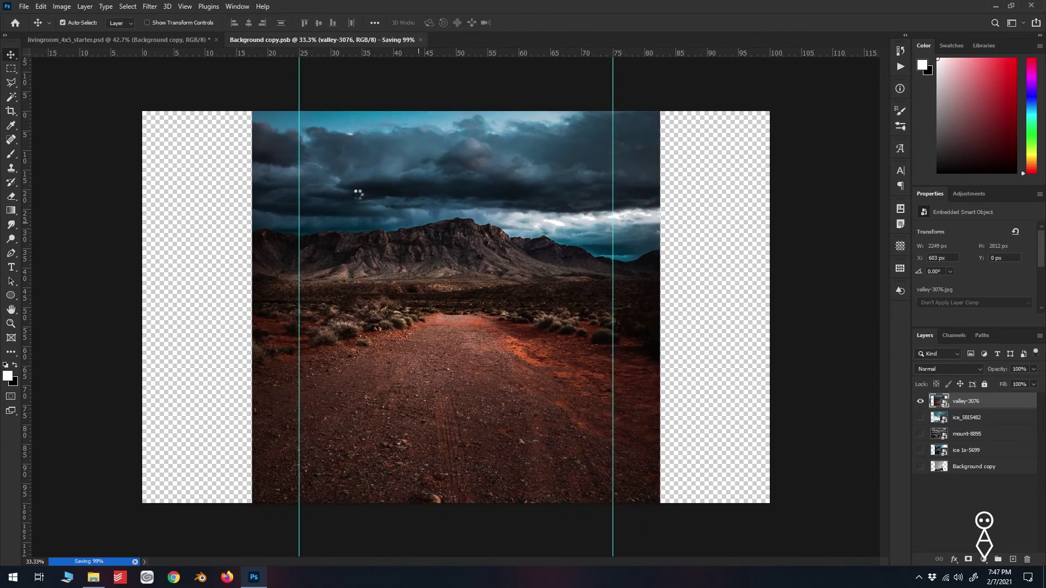
left_click(132, 41)
Step: Hide valley-3076, place the Forever in shadow-2447 photo on top, and save
left_click(289, 40)
left_click(920, 401)
key("alt+Tab")
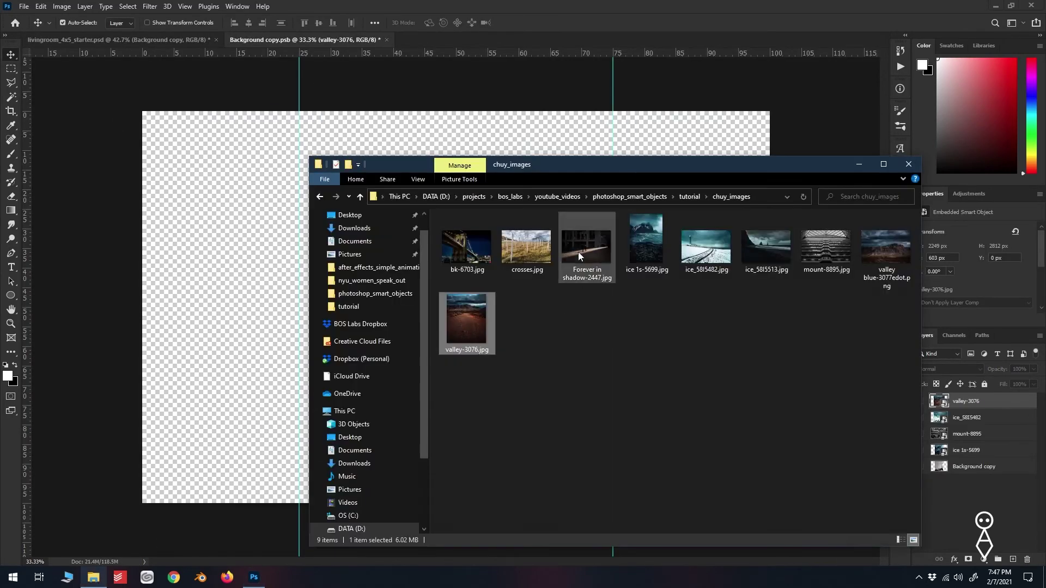
left_click_drag(577, 251, 229, 306)
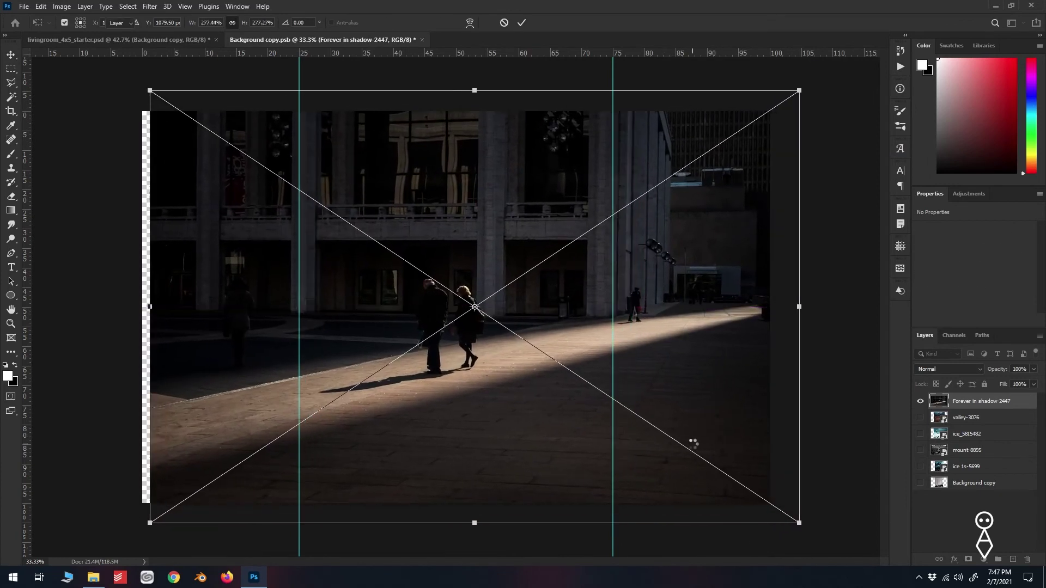
key("Return")
key("ctrl+s")
left_click(130, 41)
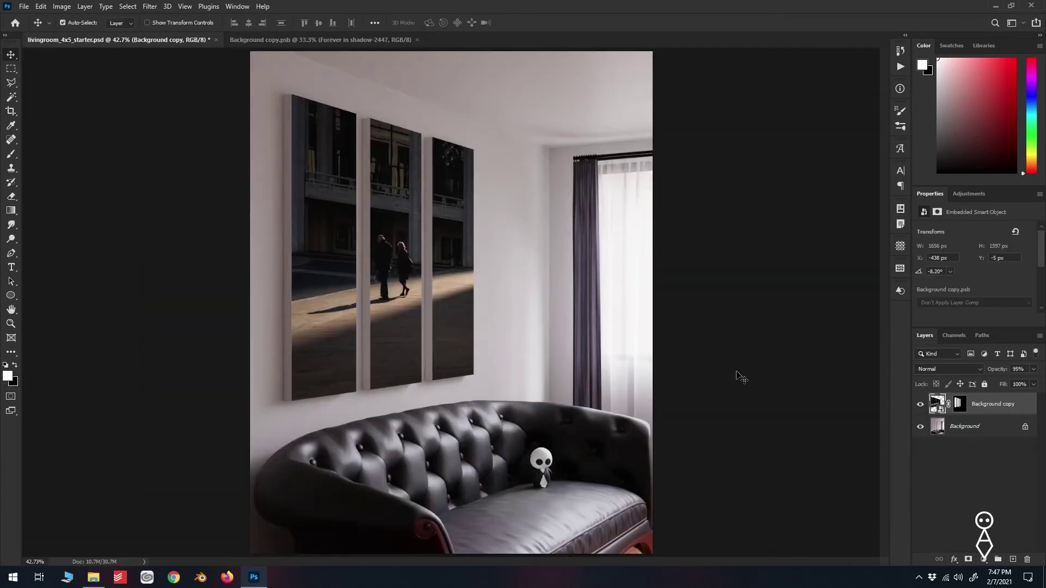
Step: Apply Rough Pastels from the Filter Gallery to the living room mockup and toggle it to compare
left_click(320, 40)
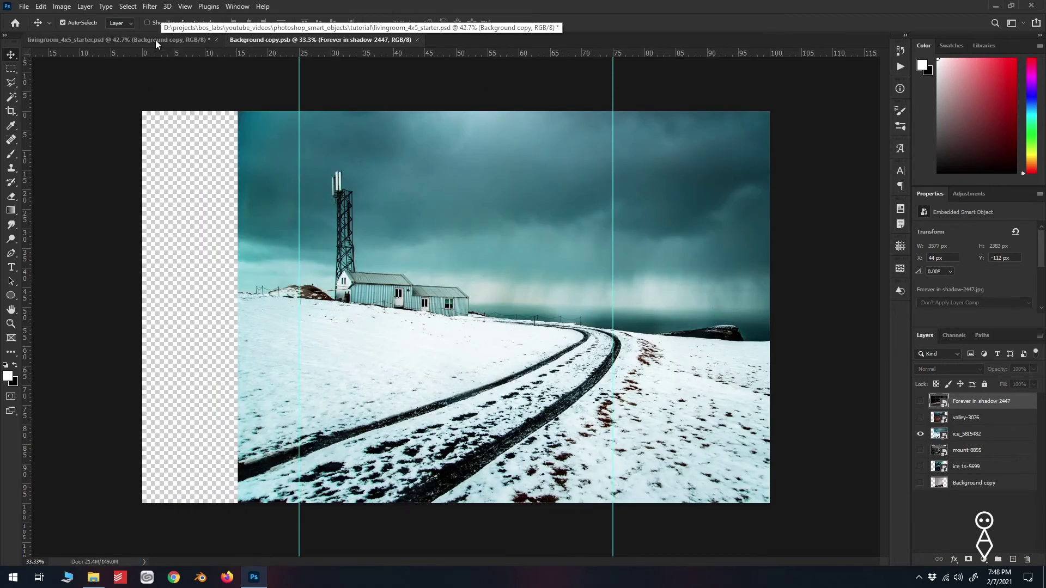
left_click(155, 40)
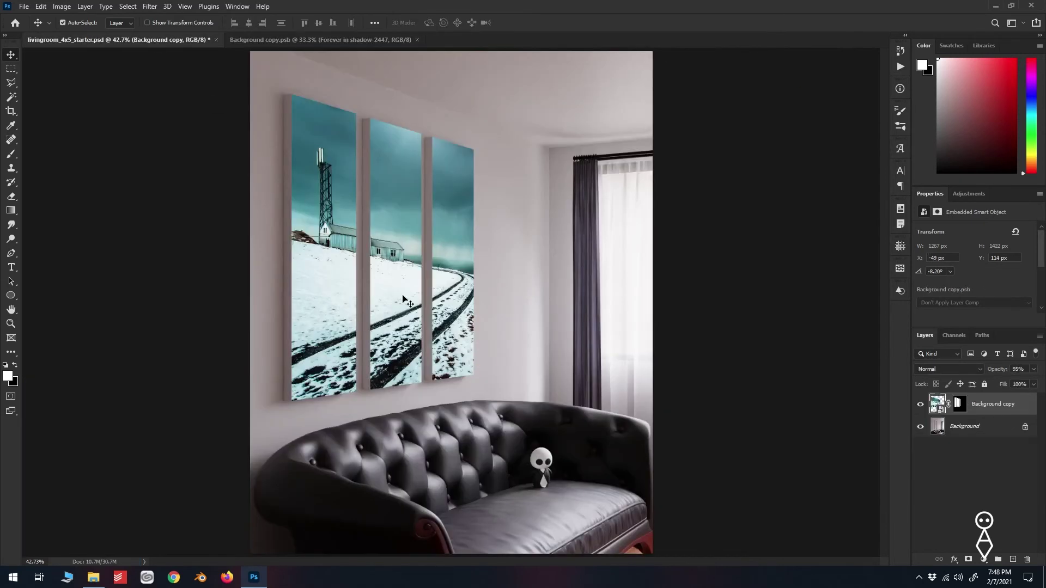
left_click(158, 9)
left_click(180, 69)
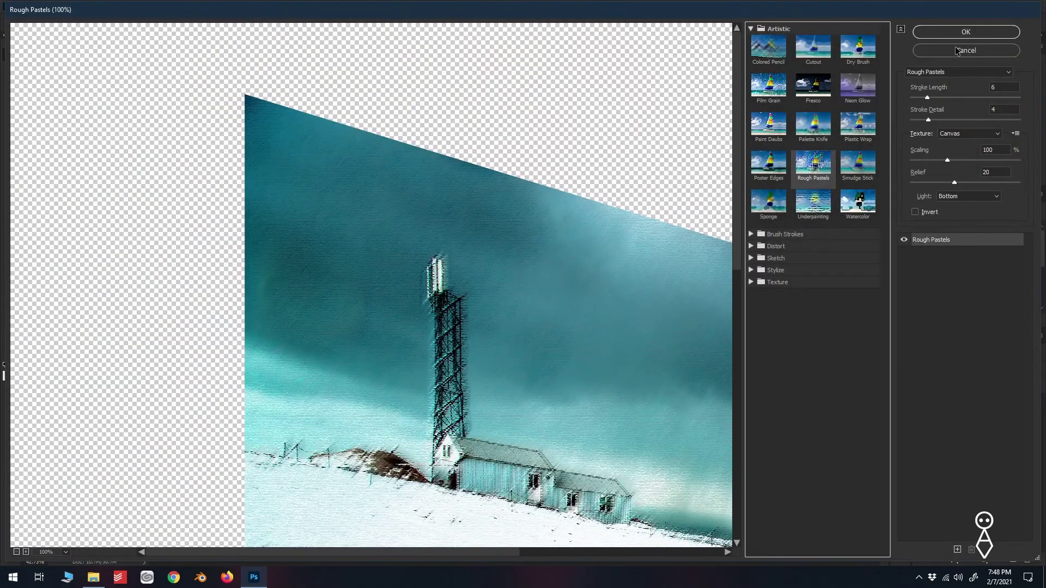
left_click(966, 32)
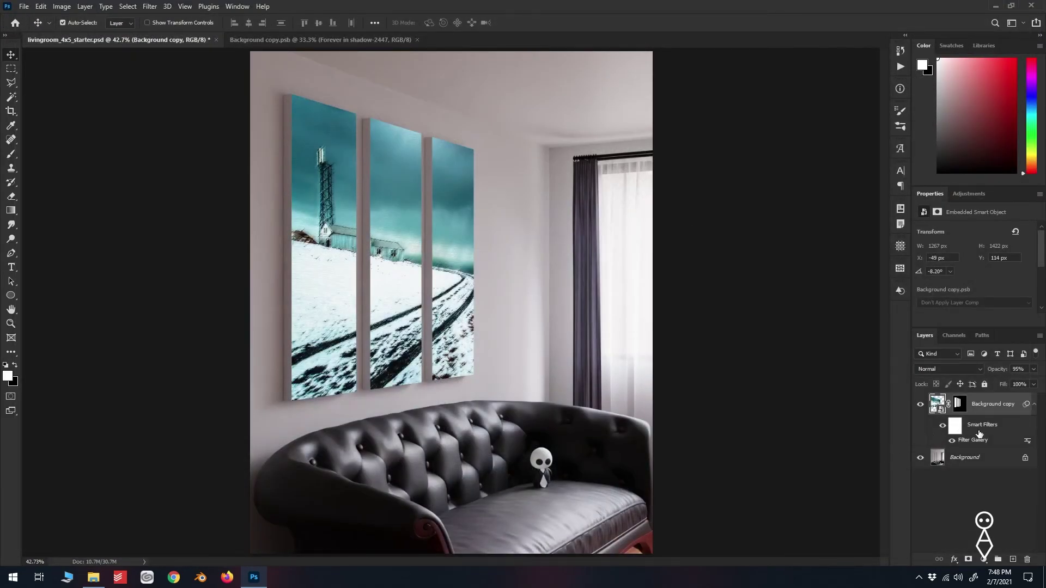
left_click(953, 441)
key("b")
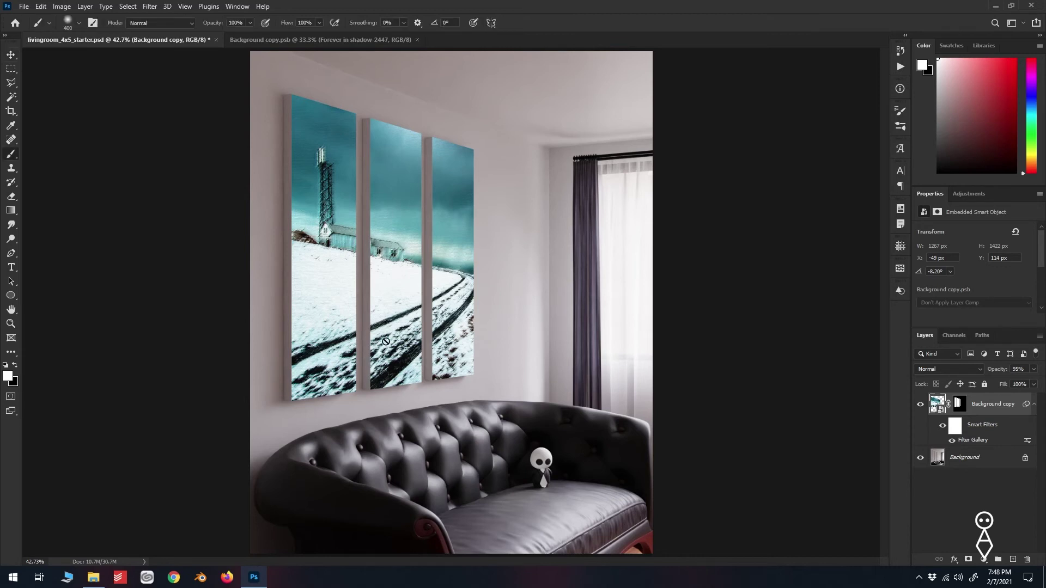
left_click(15, 366)
left_click(954, 426)
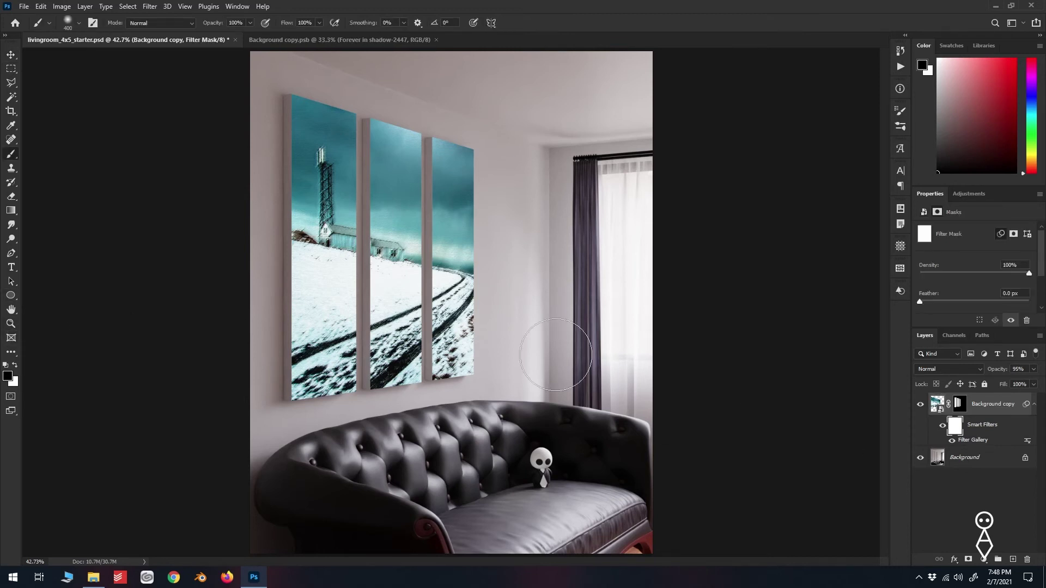
mouse_move(420, 230)
left_mouse_down()
mouse_move(336, 173)
mouse_move(398, 257)
mouse_move(346, 252)
mouse_move(311, 113)
mouse_move(395, 334)
mouse_move(437, 369)
mouse_move(247, 406)
left_mouse_up()
key("ctrl+z")
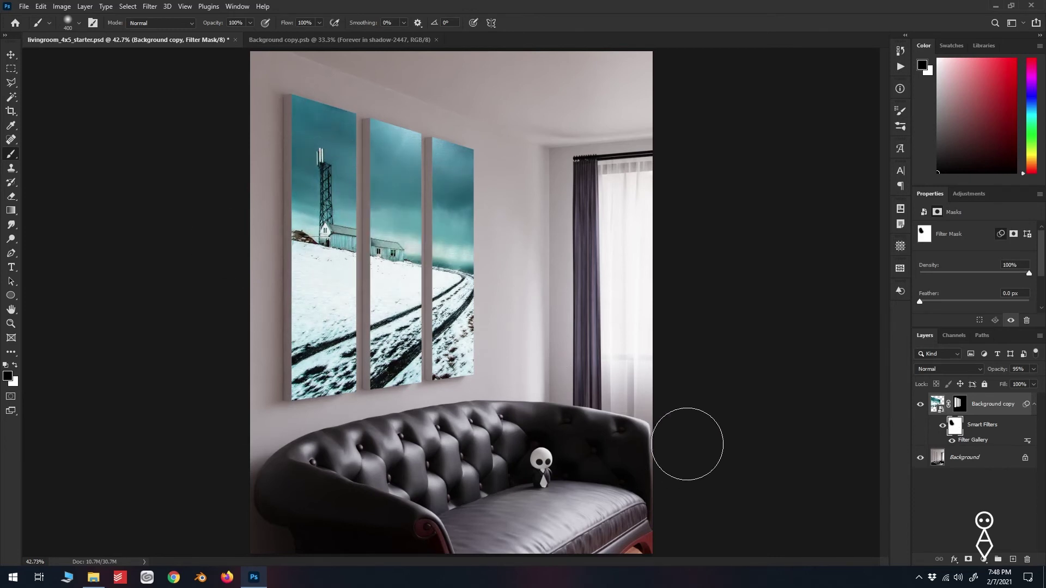
key("ctrl+z")
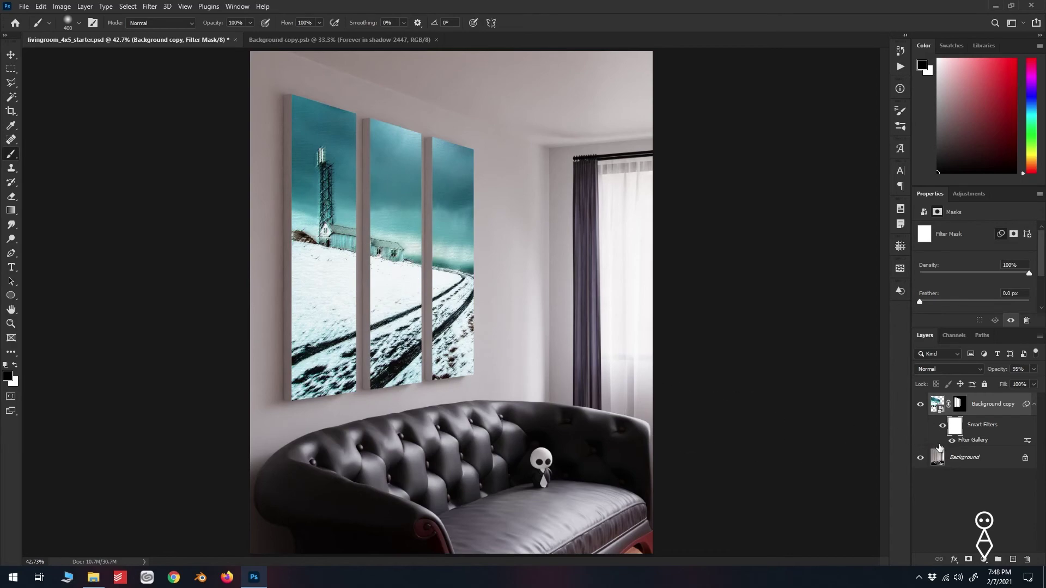
Step: Change the Filter Gallery smart filter from Rough Pastels to Poster Edges, then hide it
double_click(971, 439)
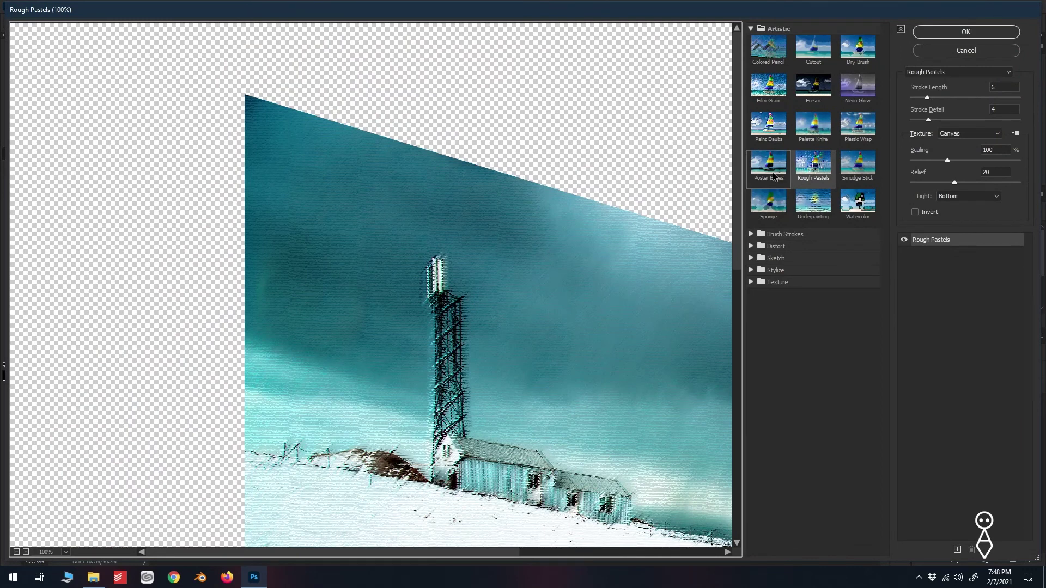
left_click(775, 177)
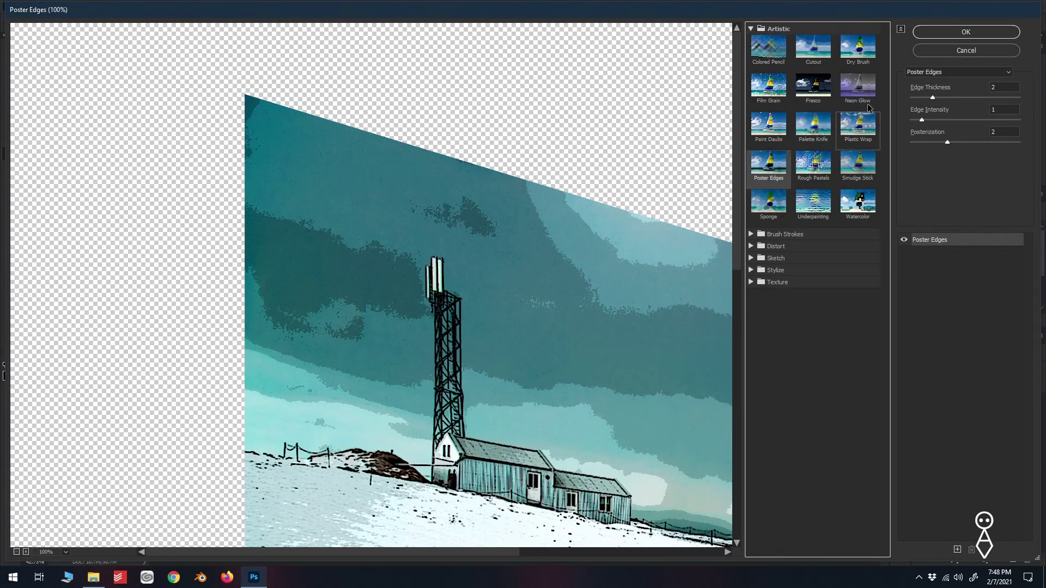
left_click(937, 32)
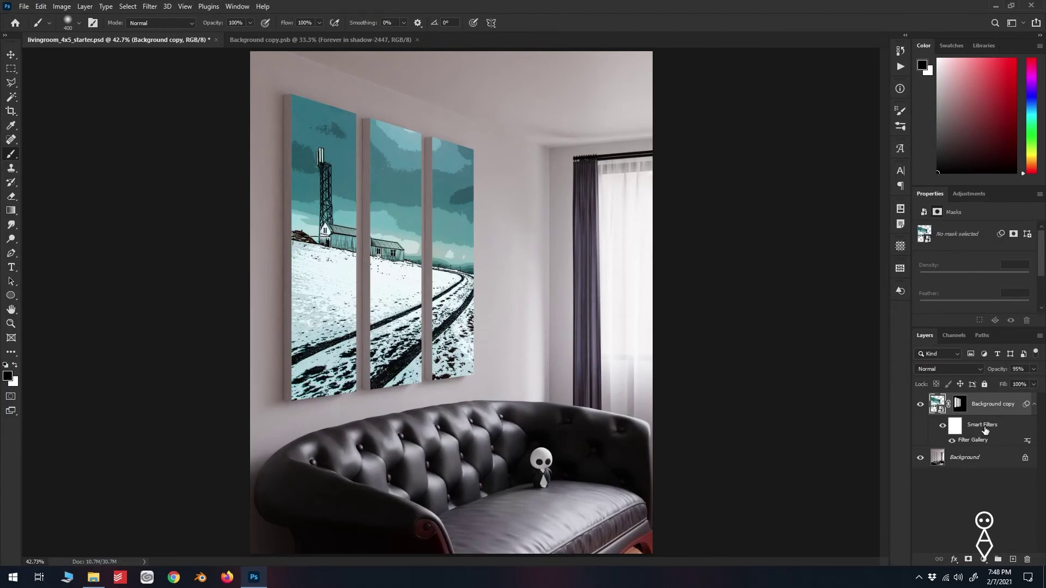
left_click(952, 440)
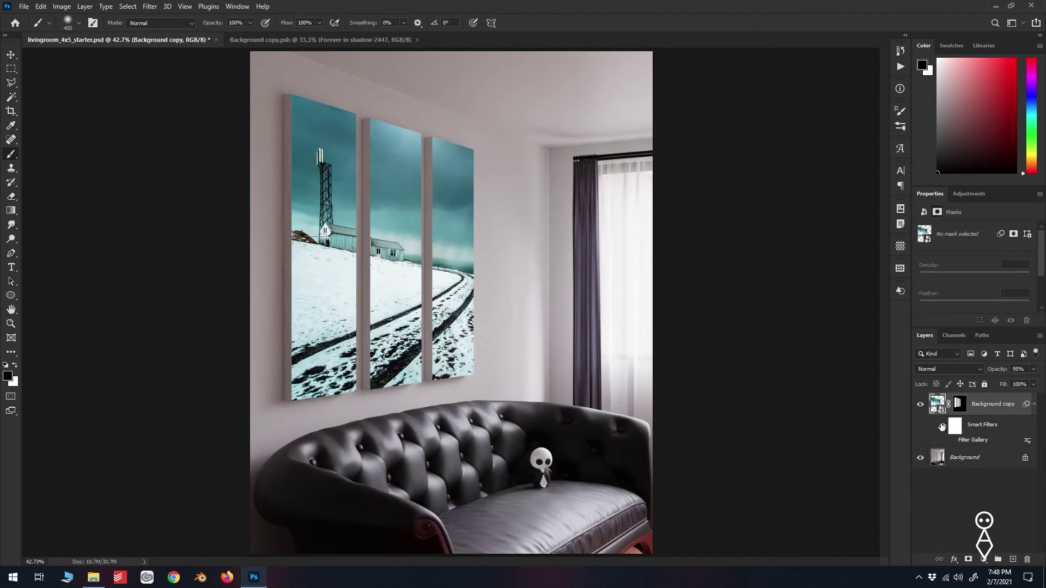
Step: Collapse the Background copy smart filter list and close the Background copy.psb document
left_click(1034, 404)
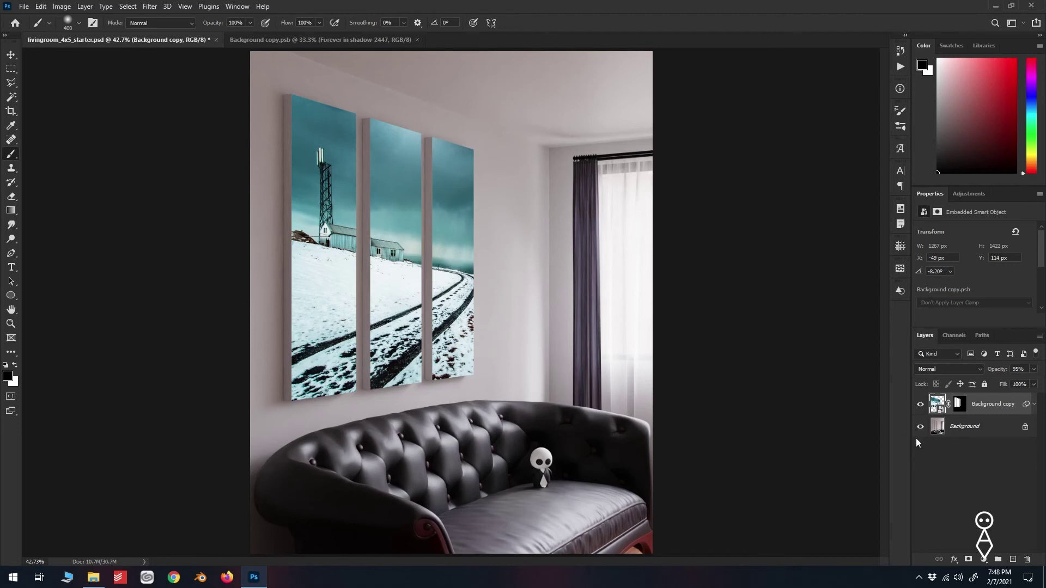
left_click(417, 39)
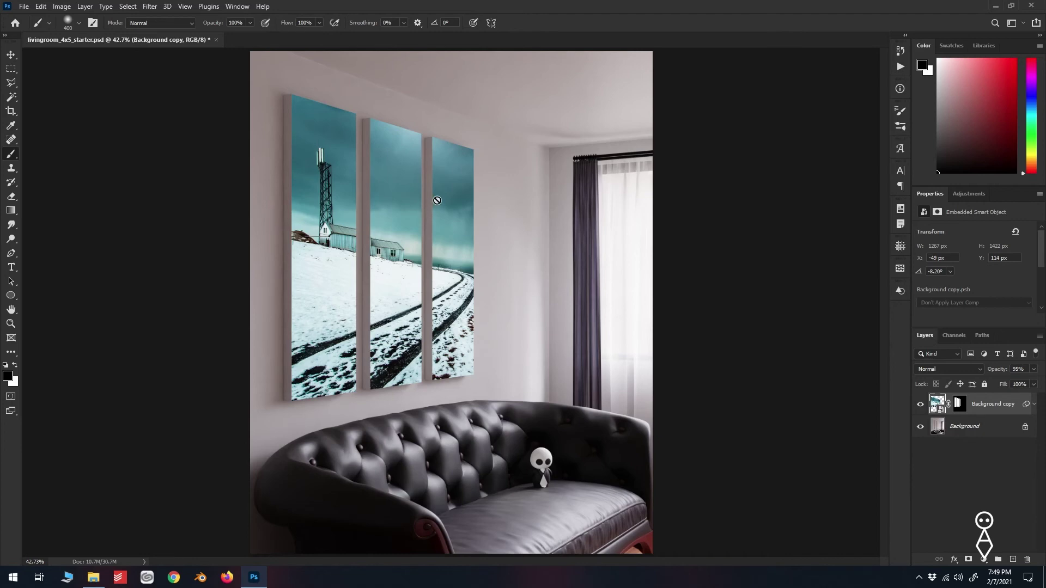
Step: Open 12668-bubble_tea.tif, expand the LABEL group, and open the LABEL DESIGN smart object
left_click(94, 577)
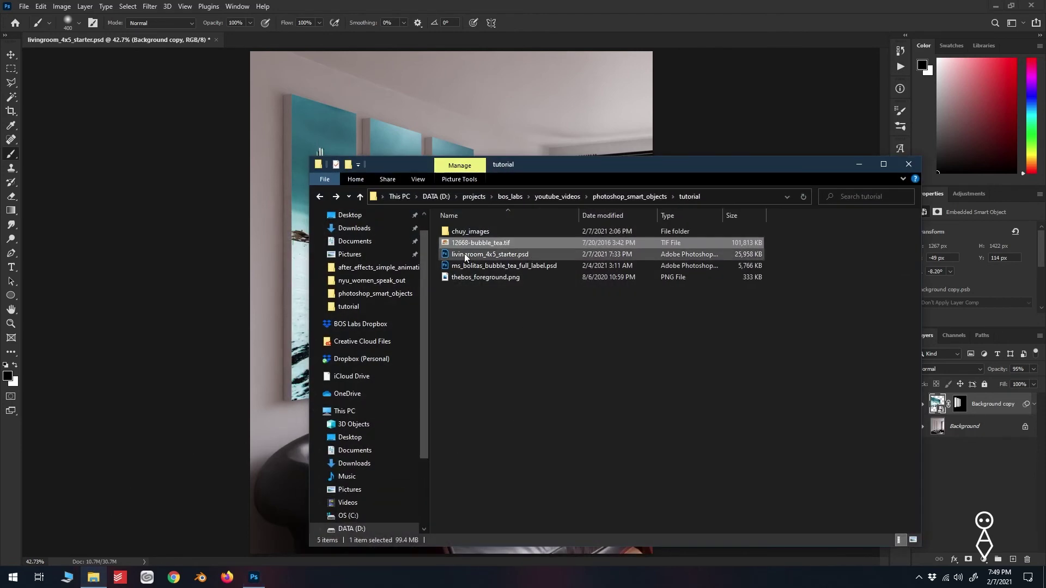
left_click_drag(475, 244, 316, 44)
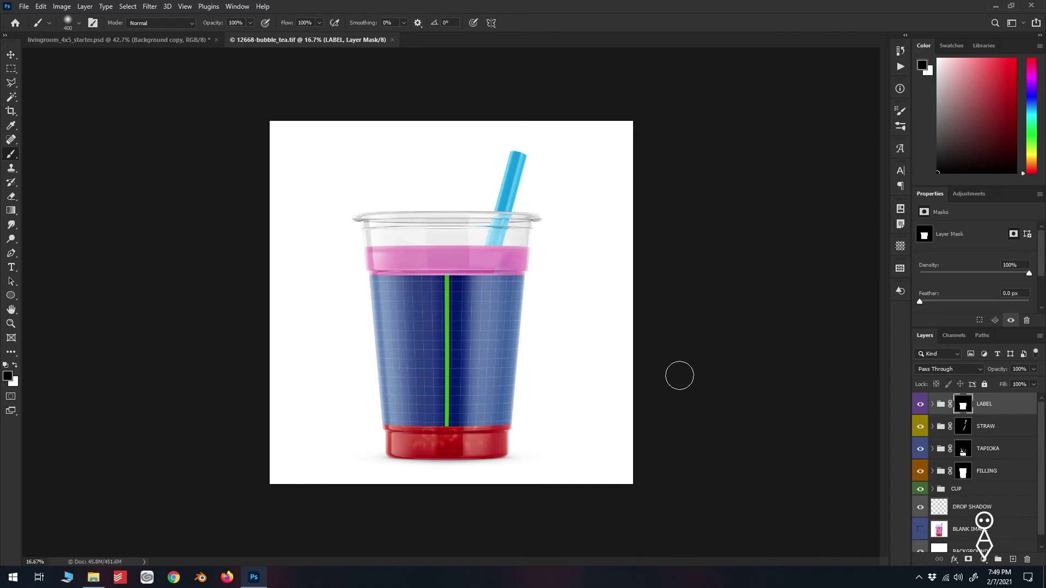
left_click(933, 404)
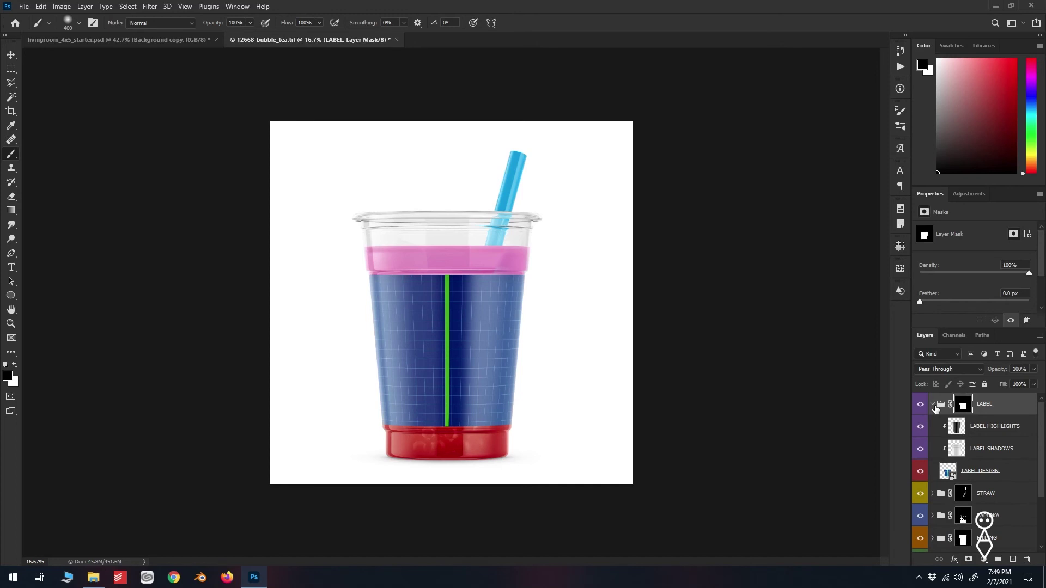
left_click(955, 478)
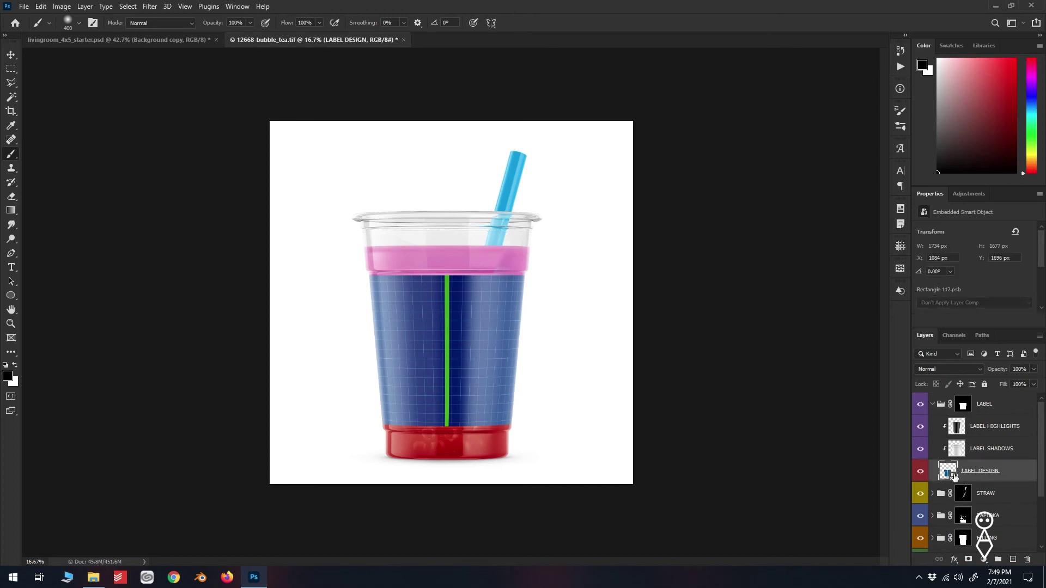
double_click(948, 472)
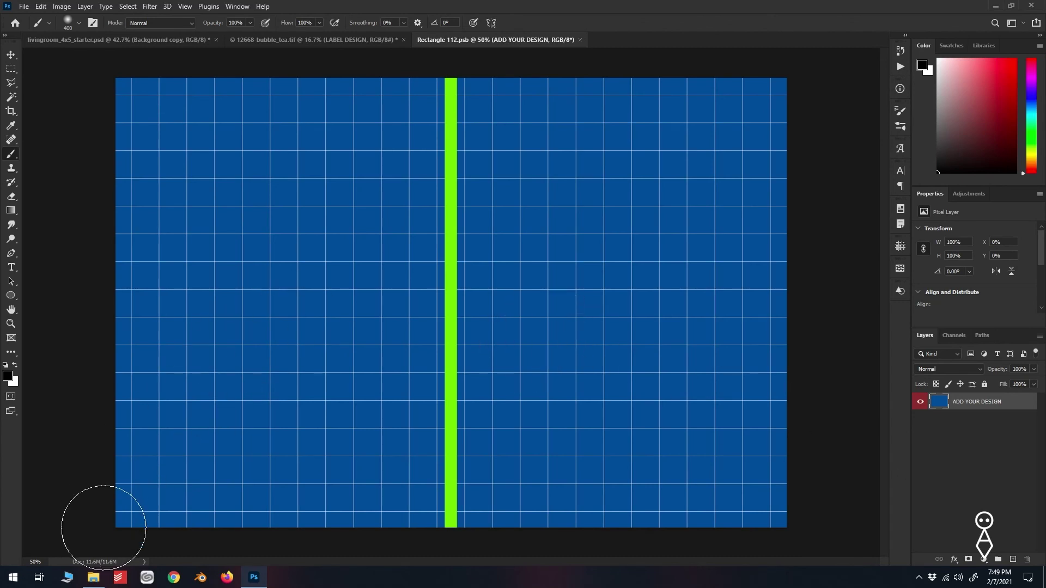
Step: Place ms_bolitas_bubble_tea_full_label.psd into Rectangle 112.psb, hide ADD YOUR DESIGN, and save
left_click(93, 577)
left_click_drag(490, 265, 250, 121)
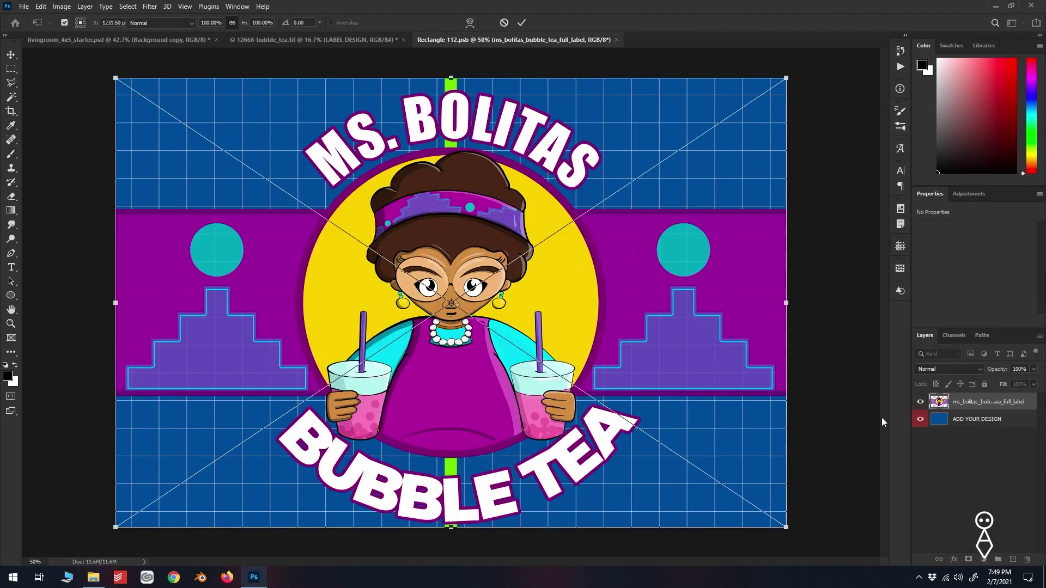
key("Return")
left_click(921, 419)
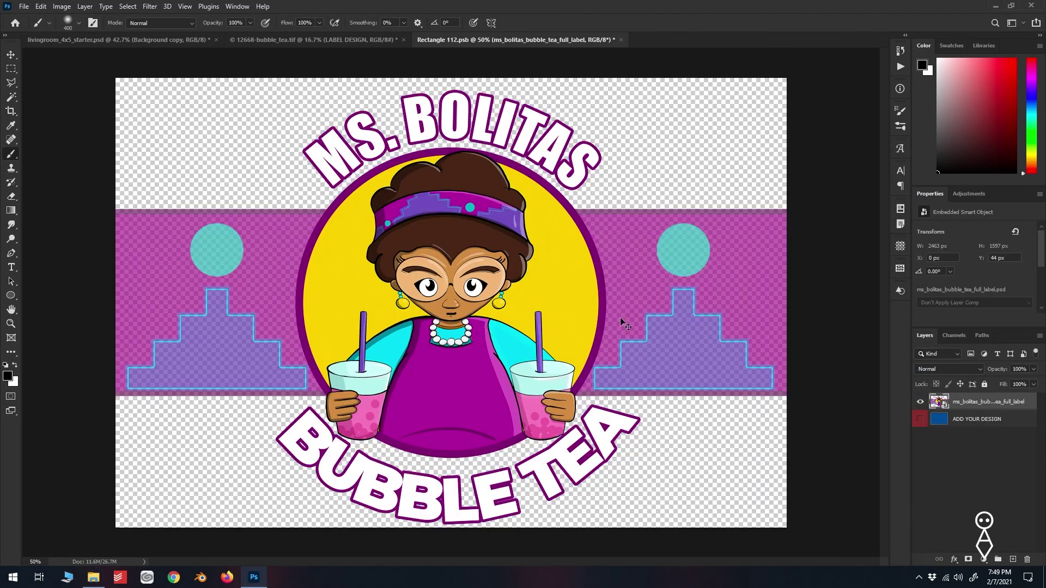
key("ctrl+s")
Step: On the 12668-bubble_tea.tif mockup, lower the LABEL SHADOWS layer opacity to 38%
left_click(289, 41)
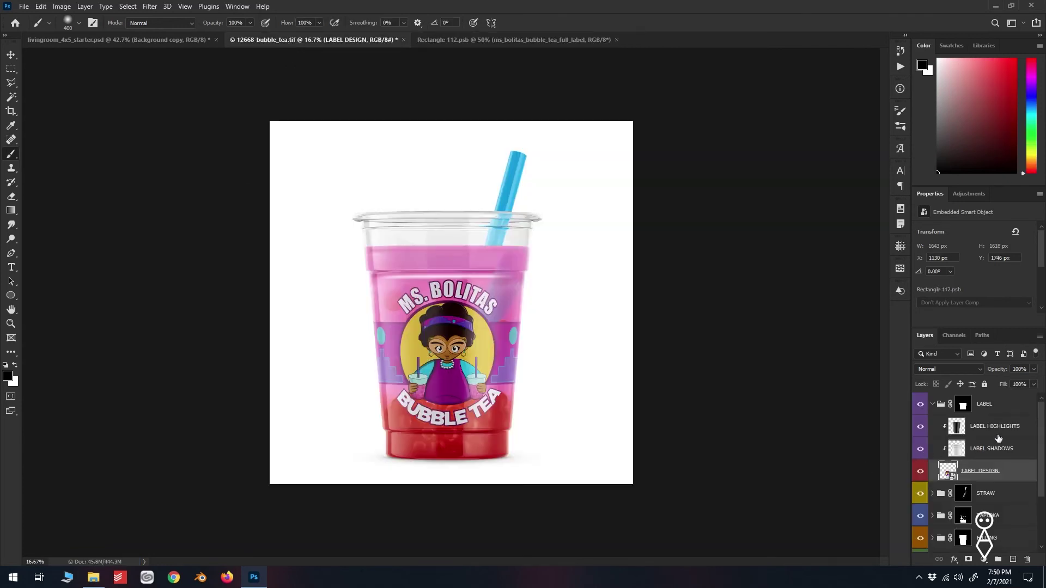
left_click(995, 449)
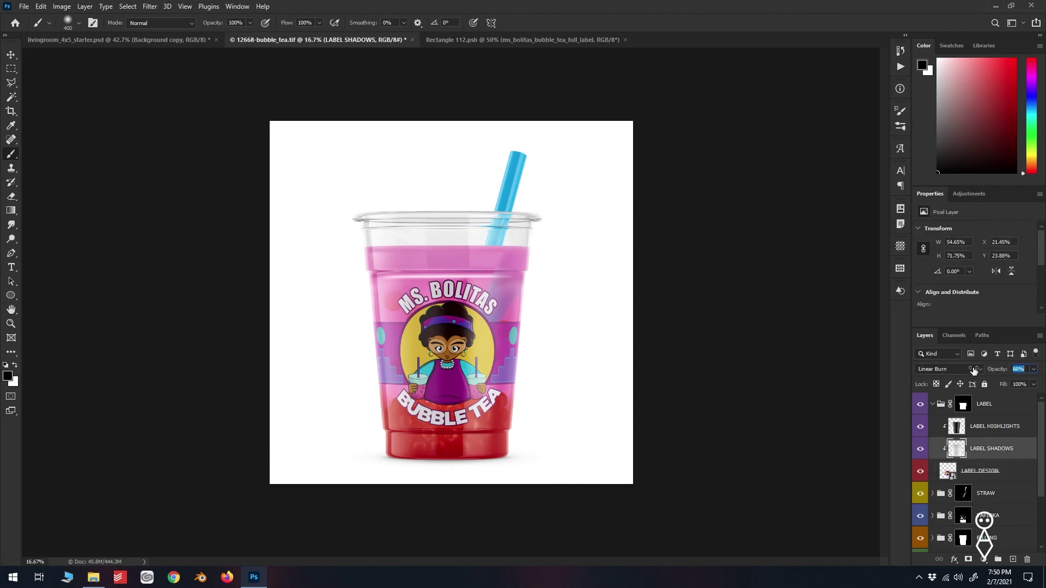
left_click_drag(974, 370, 958, 370)
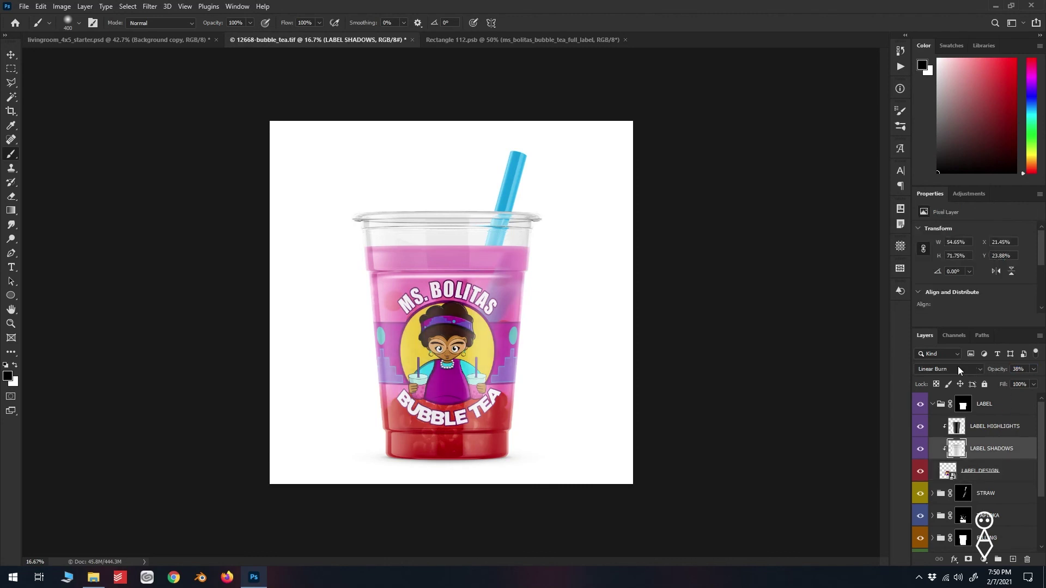
left_click(12, 57)
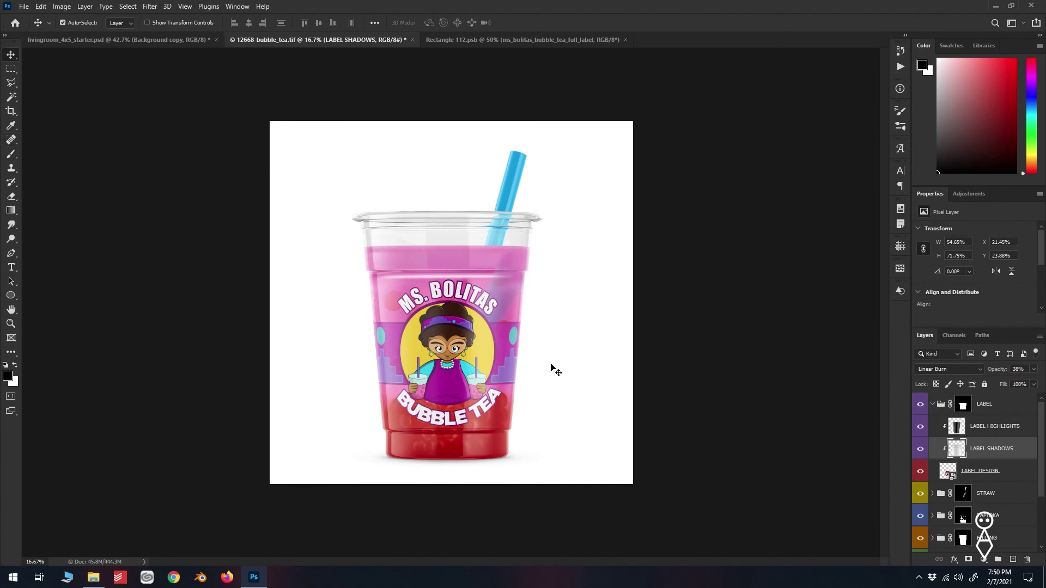
scroll(555, 370, "up", 2)
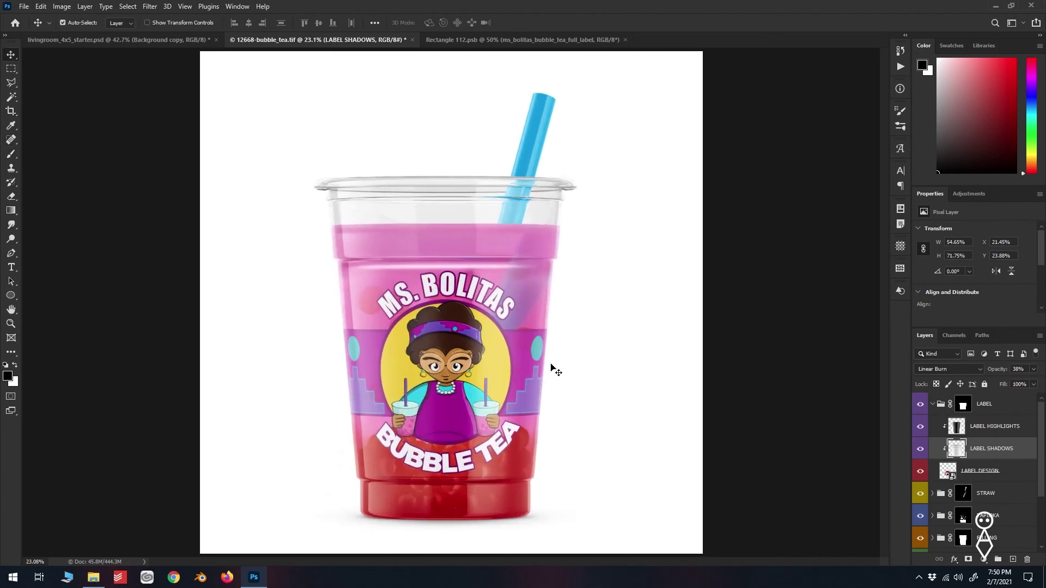